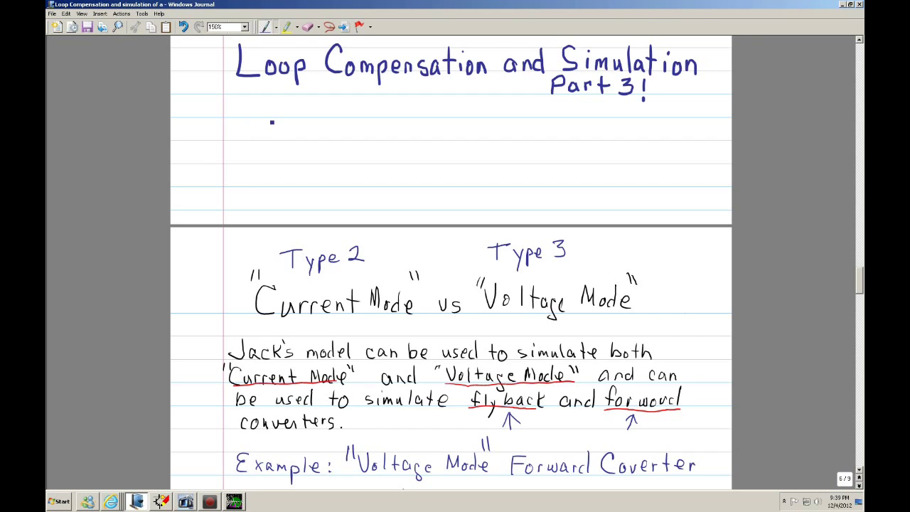
# - Sketch a tapped two-resistor divider to ground beneath the title, fed by two grounded capacitors joined by a series element
pyautogui.moveTo(266, 106)
pyautogui.mouseDown()
pyautogui.moveTo(261, 220)
pyautogui.moveTo(267, 209)
pyautogui.mouseUp()
pyautogui.moveTo(266, 161); pyautogui.dragTo(334, 162)
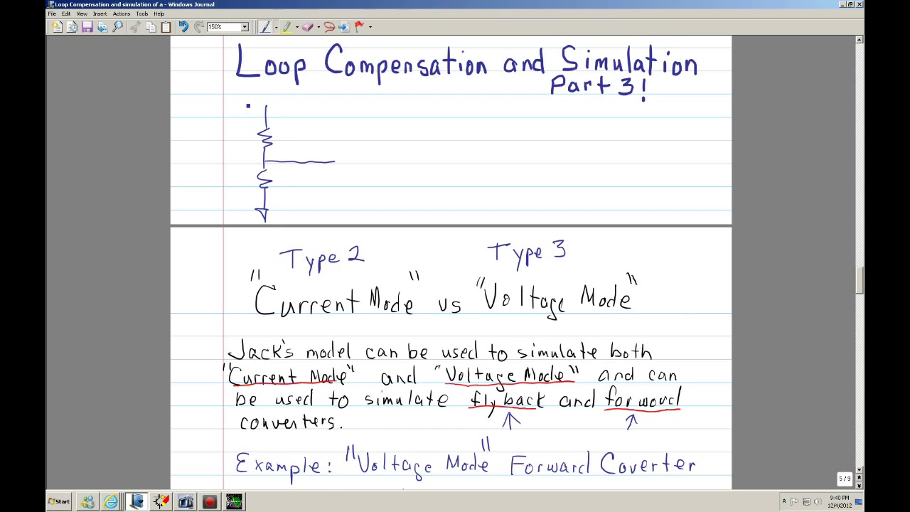
pyautogui.moveTo(191, 105)
pyautogui.mouseDown()
pyautogui.moveTo(192, 124)
pyautogui.moveTo(204, 125)
pyautogui.moveTo(197, 161)
pyautogui.mouseUp()
pyautogui.moveTo(192, 104)
pyautogui.mouseDown()
pyautogui.moveTo(210, 102)
pyautogui.moveTo(242, 132)
pyautogui.moveTo(228, 156)
pyautogui.moveTo(238, 132)
pyautogui.moveTo(221, 133)
pyautogui.mouseUp()
# - Draw the op-amp with a reference source, an RC branch across the upper divider resistor and two parallel feedback branches
pyautogui.scroll(-1, 229, 157)
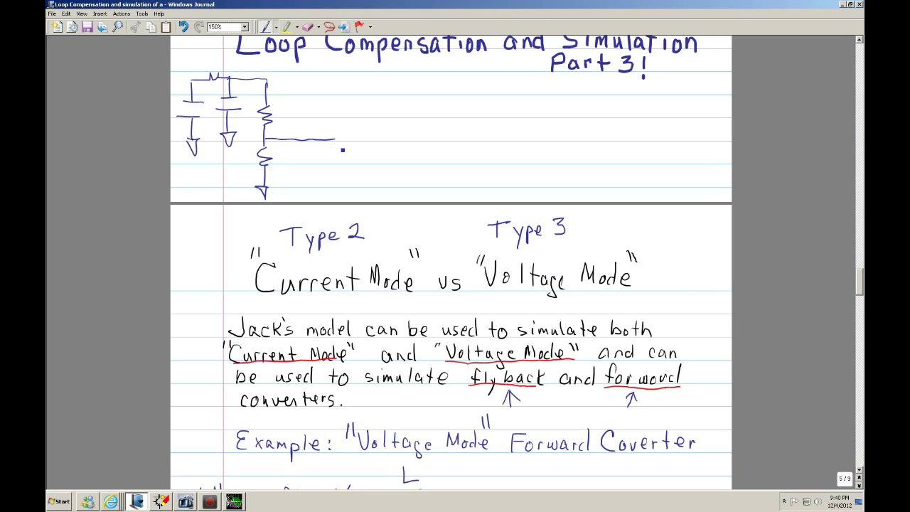
pyautogui.moveTo(335, 130)
pyautogui.mouseDown()
pyautogui.moveTo(334, 161)
pyautogui.moveTo(356, 142)
pyautogui.moveTo(366, 149)
pyautogui.moveTo(347, 142)
pyautogui.moveTo(346, 156)
pyautogui.mouseUp()
pyautogui.moveTo(342, 152)
pyautogui.mouseDown()
pyautogui.moveTo(342, 160)
pyautogui.moveTo(320, 158)
pyautogui.moveTo(320, 196)
pyautogui.mouseUp()
pyautogui.moveTo(253, 99); pyautogui.dragTo(258, 117)
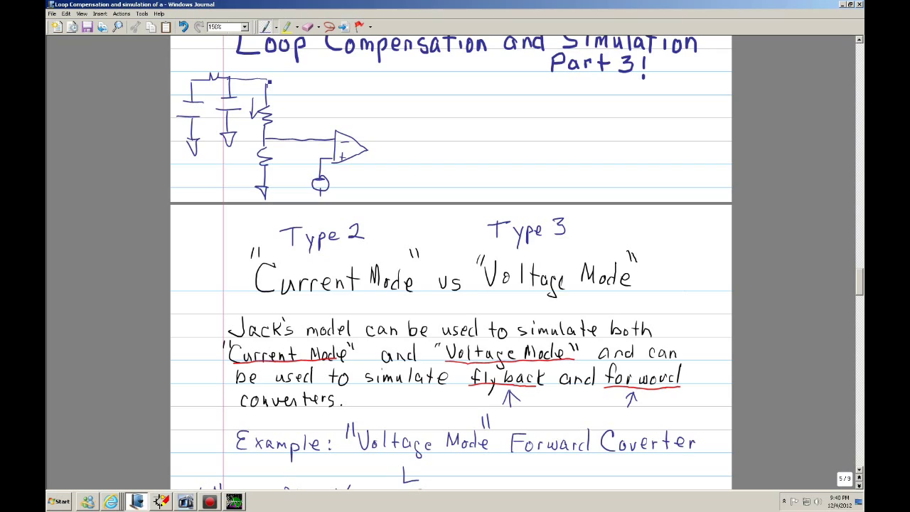
pyautogui.moveTo(296, 80)
pyautogui.mouseDown()
pyautogui.moveTo(291, 120)
pyautogui.moveTo(305, 118)
pyautogui.moveTo(300, 144)
pyautogui.moveTo(327, 112)
pyautogui.moveTo(356, 112)
pyautogui.moveTo(366, 124)
pyautogui.moveTo(385, 111)
pyautogui.moveTo(398, 141)
pyautogui.moveTo(371, 146)
pyautogui.mouseUp()
pyautogui.moveTo(332, 112)
pyautogui.mouseDown()
pyautogui.moveTo(330, 104)
pyautogui.moveTo(361, 85)
pyautogui.moveTo(369, 93)
pyautogui.moveTo(396, 84)
pyautogui.moveTo(398, 110)
pyautogui.mouseUp()
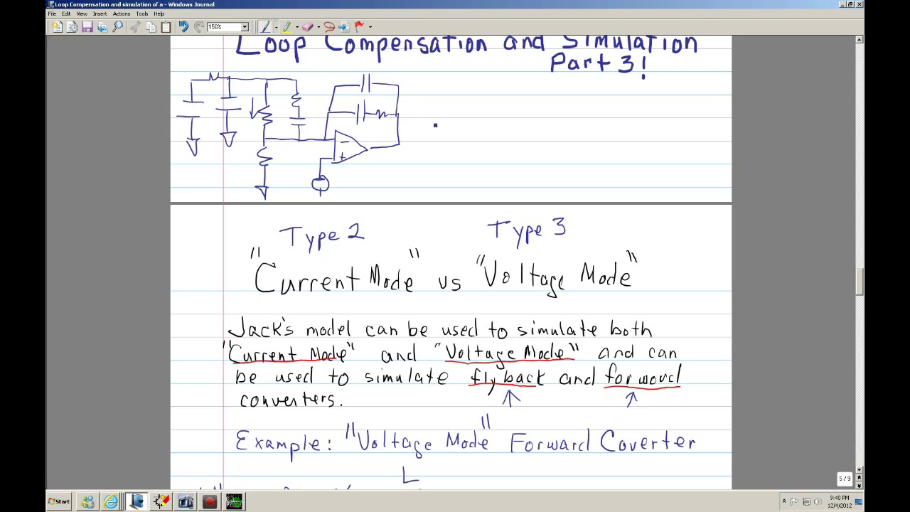
# - Write "Type 3" beside the op-amp circuit and draw a large downward arrow beneath it
pyautogui.moveTo(438, 98); pyautogui.dragTo(455, 131)
pyautogui.moveTo(465, 108)
pyautogui.mouseDown()
pyautogui.moveTo(466, 125)
pyautogui.moveTo(471, 112)
pyautogui.mouseUp()
pyautogui.moveTo(476, 111); pyautogui.dragTo(497, 114)
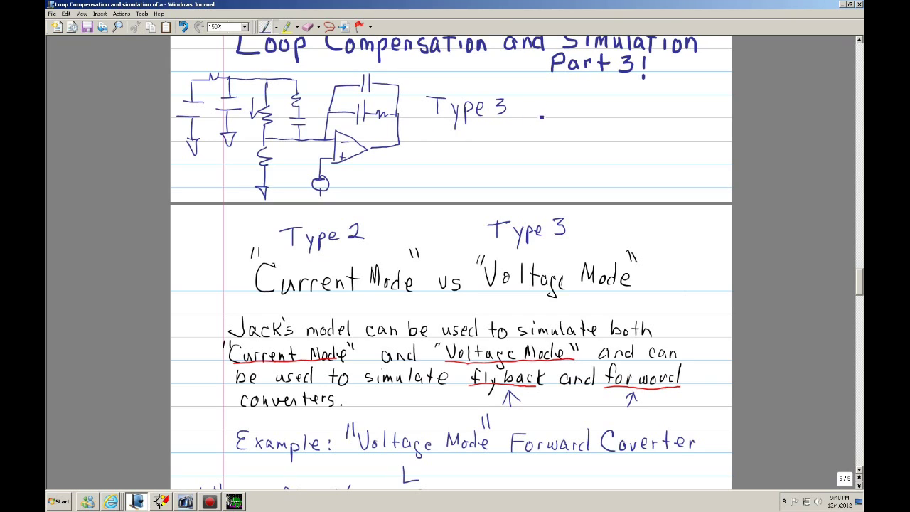
pyautogui.moveTo(490, 140)
pyautogui.mouseDown()
pyautogui.moveTo(502, 182)
pyautogui.moveTo(520, 152)
pyautogui.mouseUp()
# - Write "2 Poles" and "2 Zeros" on two lines beside the Type 3 label
pyautogui.moveTo(564, 101); pyautogui.dragTo(599, 114)
pyautogui.moveTo(599, 96)
pyautogui.mouseDown()
pyautogui.moveTo(600, 107)
pyautogui.moveTo(628, 113)
pyautogui.mouseUp()
pyautogui.moveTo(630, 105); pyautogui.dragTo(641, 104)
pyautogui.moveTo(651, 103); pyautogui.dragTo(644, 117)
pyautogui.moveTo(564, 134)
pyautogui.mouseDown()
pyautogui.moveTo(579, 145)
pyautogui.moveTo(604, 137)
pyautogui.moveTo(612, 145)
pyautogui.mouseUp()
pyautogui.moveTo(617, 141); pyautogui.dragTo(624, 144)
pyautogui.moveTo(631, 142); pyautogui.dragTo(652, 148)
pyautogui.click(659, 139)
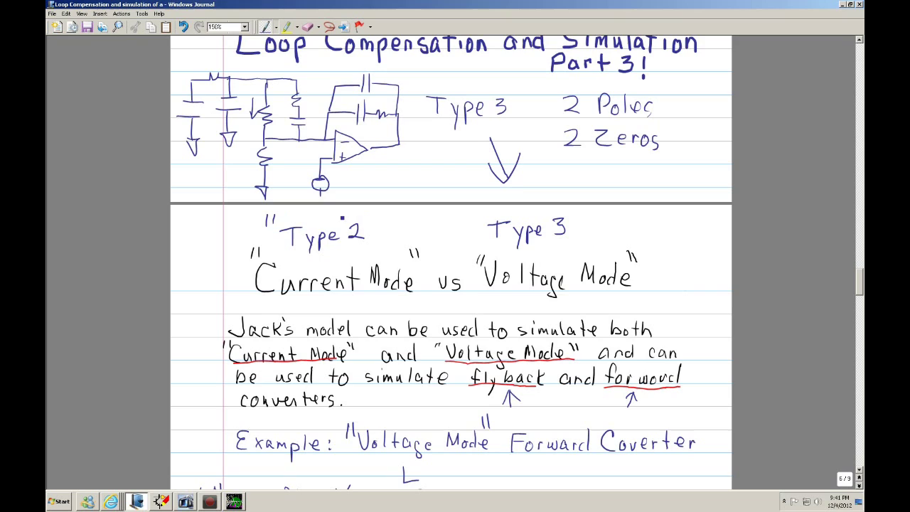
# - Put quotation marks around the "Type 2" heading and note "1 pole" and "1 zero" beside it
pyautogui.moveTo(368, 210); pyautogui.dragTo(367, 218)
pyautogui.moveTo(373, 209); pyautogui.dragTo(372, 217)
pyautogui.moveTo(400, 219)
pyautogui.mouseDown()
pyautogui.moveTo(428, 223)
pyautogui.moveTo(393, 242)
pyautogui.moveTo(431, 237)
pyautogui.mouseUp()
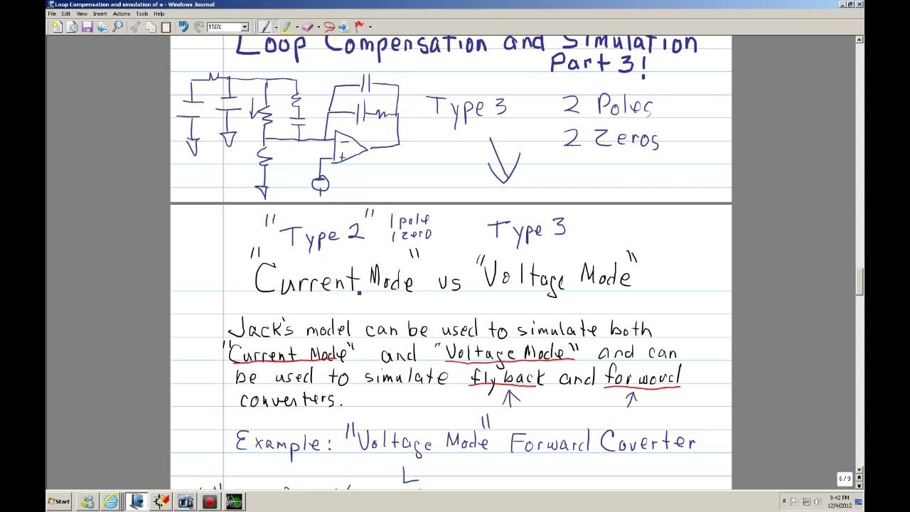
pyautogui.scroll(-3, 324, 327)
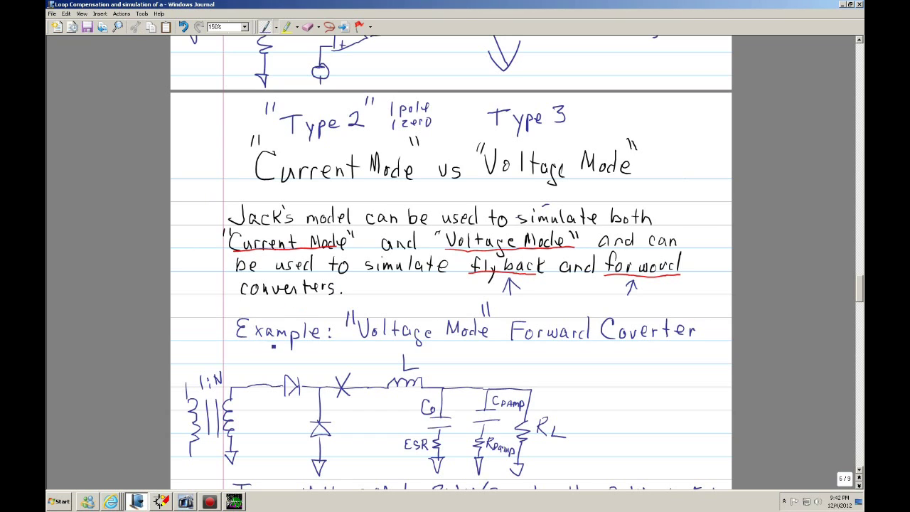
pyautogui.scroll(-1, 474, 199)
pyautogui.scroll(1, 473, 213)
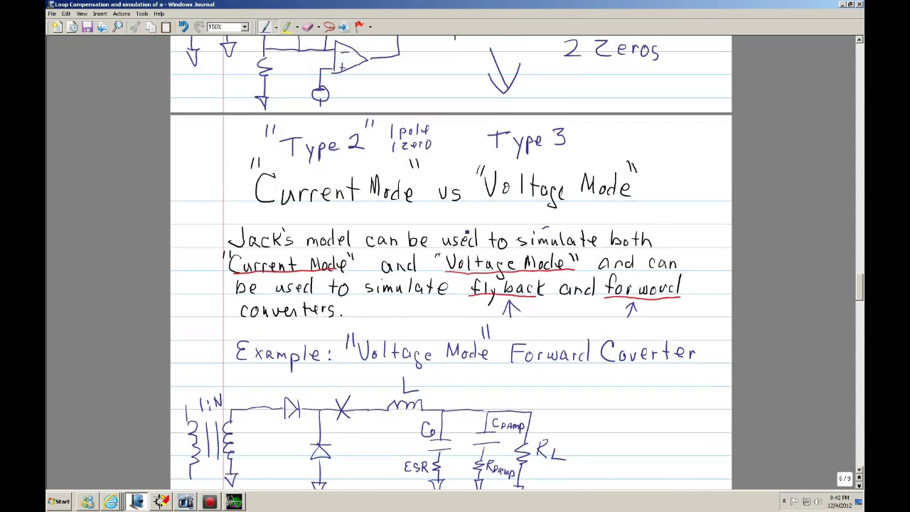
pyautogui.scroll(7, 469, 218)
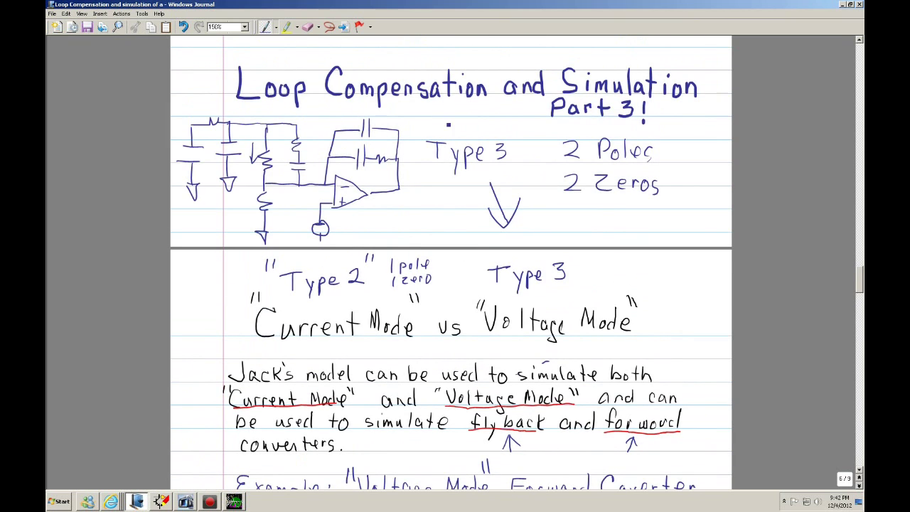
pyautogui.moveTo(460, 119)
pyautogui.mouseDown()
pyautogui.moveTo(462, 132)
pyautogui.moveTo(471, 129)
pyautogui.mouseUp()
# - Mark the output capacitor's ESR as "Low" with an arrow and sketch a peaking filter response curve beside the forward converter schematic
pyautogui.scroll(-11, 457, 299)
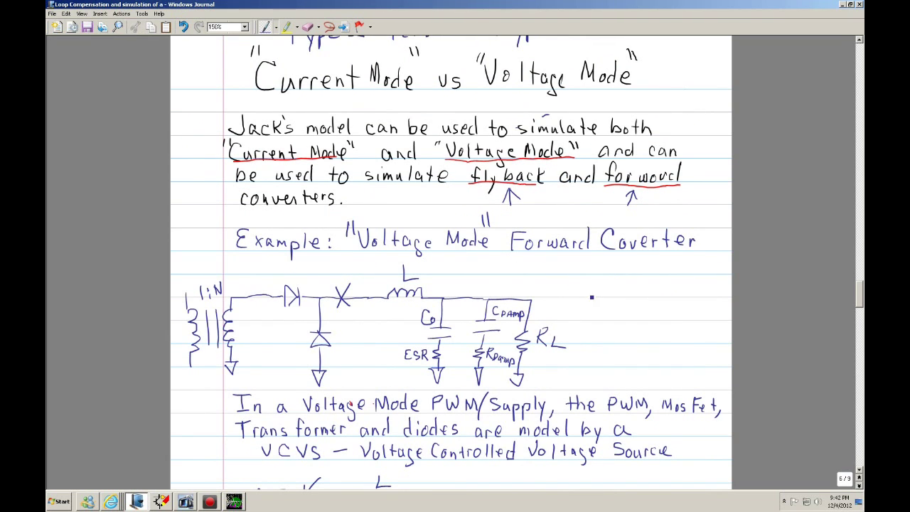
pyautogui.scroll(-3, 591, 297)
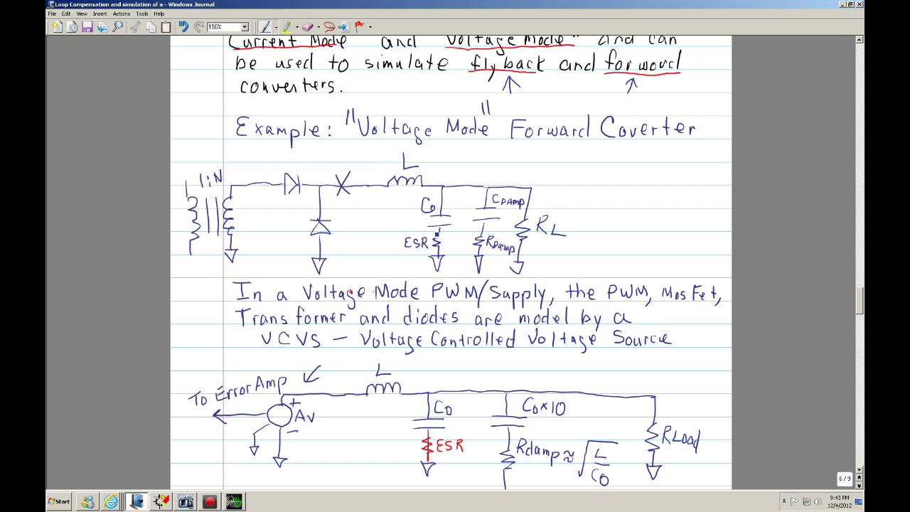
pyautogui.moveTo(397, 232); pyautogui.dragTo(402, 238)
pyautogui.moveTo(396, 239); pyautogui.dragTo(402, 237)
pyautogui.moveTo(357, 236)
pyautogui.mouseDown()
pyautogui.moveTo(363, 246)
pyautogui.moveTo(384, 241)
pyautogui.mouseUp()
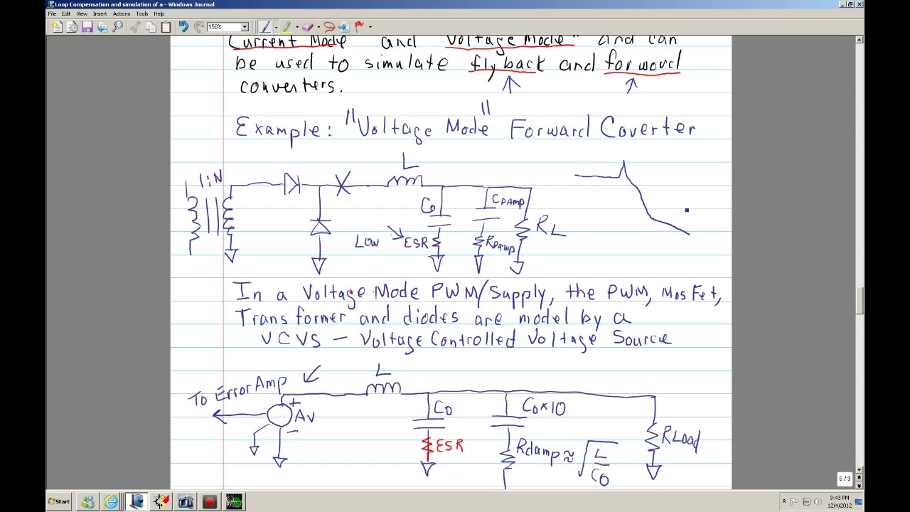
# - Annotate the filter response sketch with an arrow at the curve, a line across the peak and an arrow at the peak
pyautogui.moveTo(675, 182); pyautogui.dragTo(690, 176)
pyautogui.moveTo(606, 173); pyautogui.dragTo(625, 172)
pyautogui.moveTo(636, 154)
pyautogui.mouseDown()
pyautogui.moveTo(628, 161)
pyautogui.moveTo(641, 162)
pyautogui.mouseUp()
# - Label the Av source "VCVS" in the equivalent circuit, replacing its miswritten second letter with C
pyautogui.scroll(-3, 571, 263)
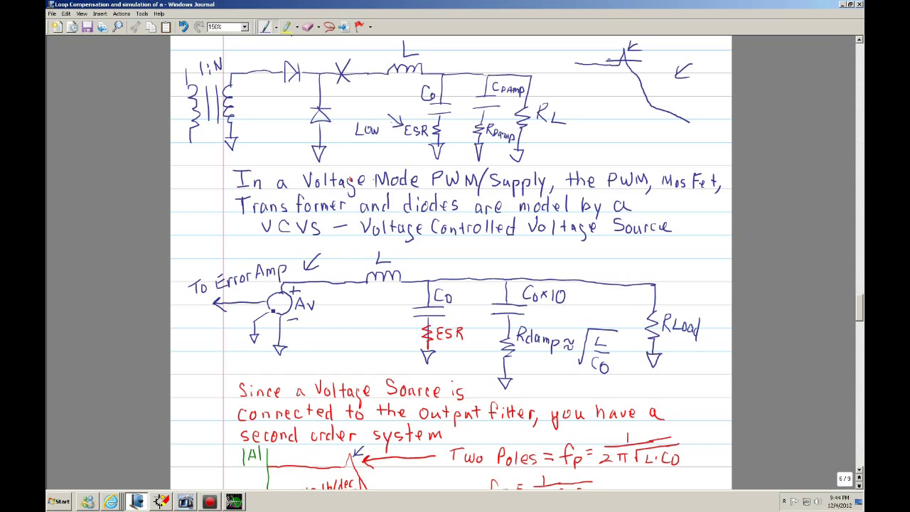
pyautogui.moveTo(308, 317)
pyautogui.mouseDown()
pyautogui.moveTo(322, 315)
pyautogui.moveTo(321, 337)
pyautogui.moveTo(349, 317)
pyautogui.moveTo(354, 326)
pyautogui.mouseUp()
pyautogui.click(307, 27)
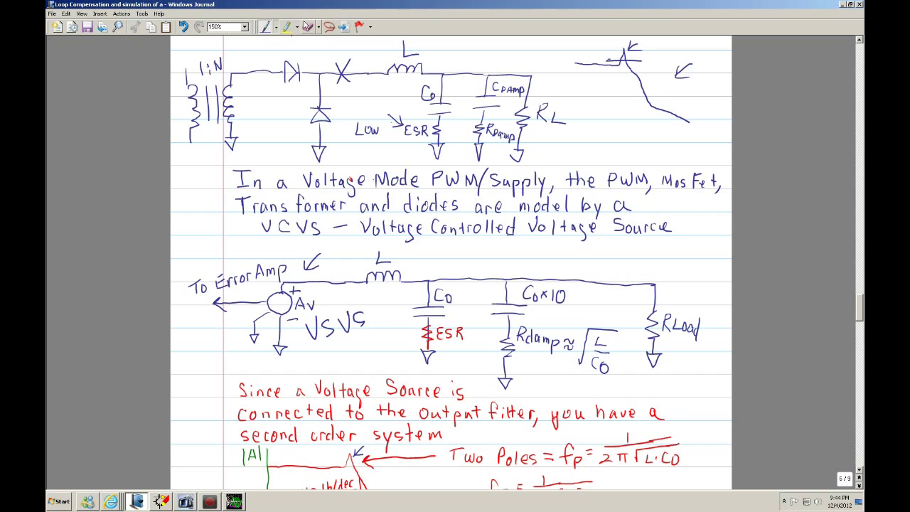
pyautogui.moveTo(327, 321); pyautogui.dragTo(329, 332)
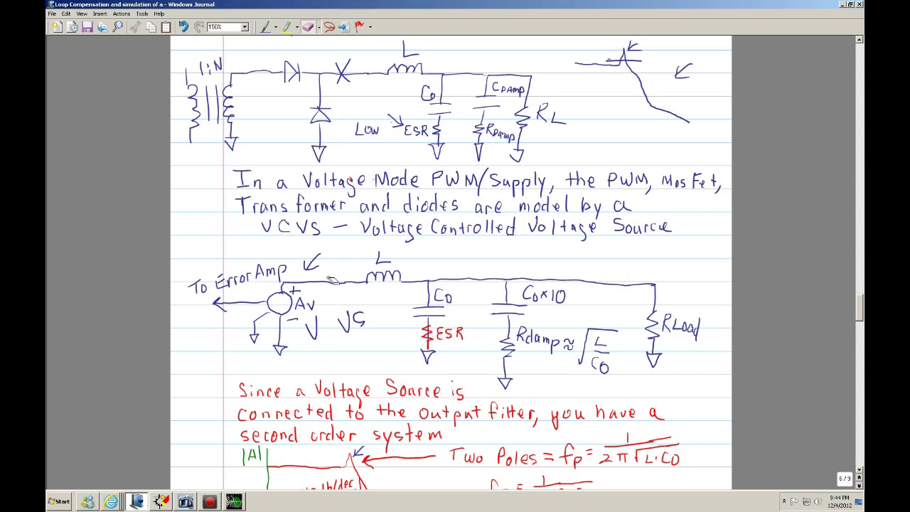
pyautogui.click(266, 27)
pyautogui.moveTo(330, 320); pyautogui.dragTo(328, 335)
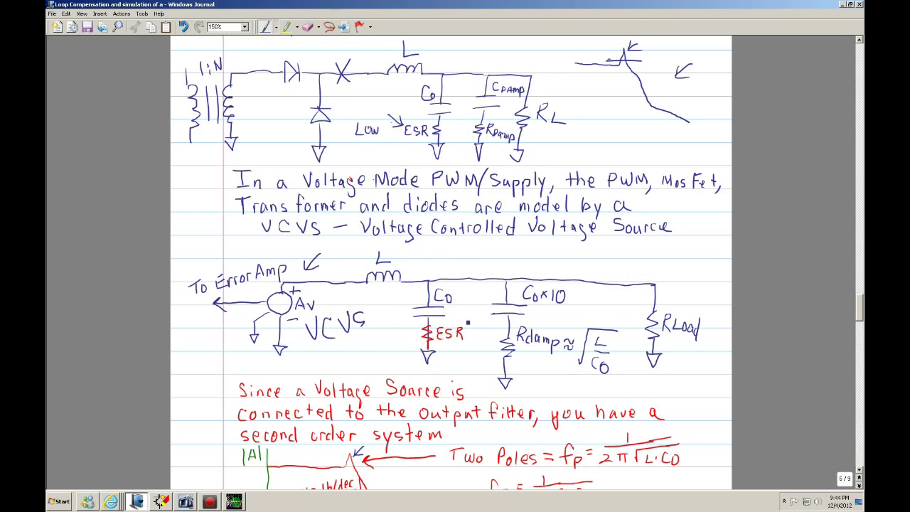
# - Label the filter's output node and the plot's vertical axis Vo, and annotate the final slope as -20db/dec
pyautogui.scroll(-3, 673, 299)
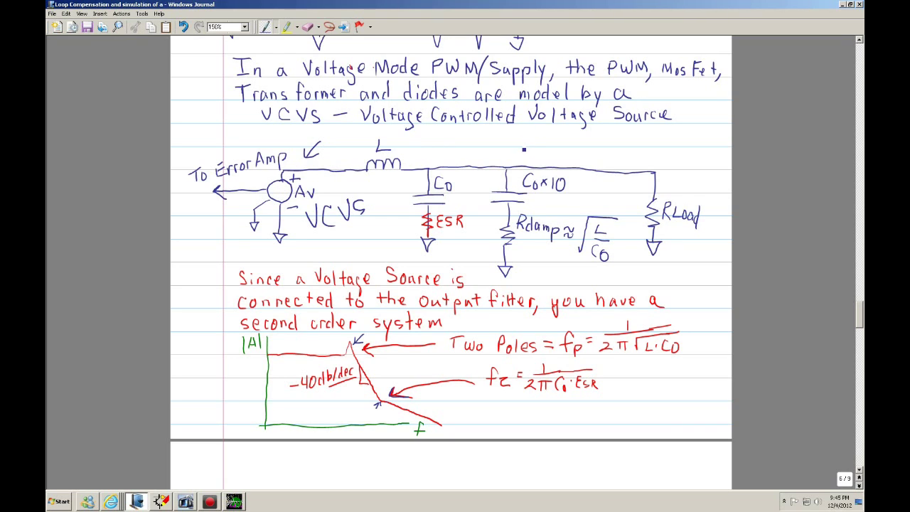
pyautogui.moveTo(526, 155); pyautogui.dragTo(537, 148)
pyautogui.moveTo(250, 341); pyautogui.dragTo(257, 346)
pyautogui.moveTo(369, 416); pyautogui.dragTo(404, 420)
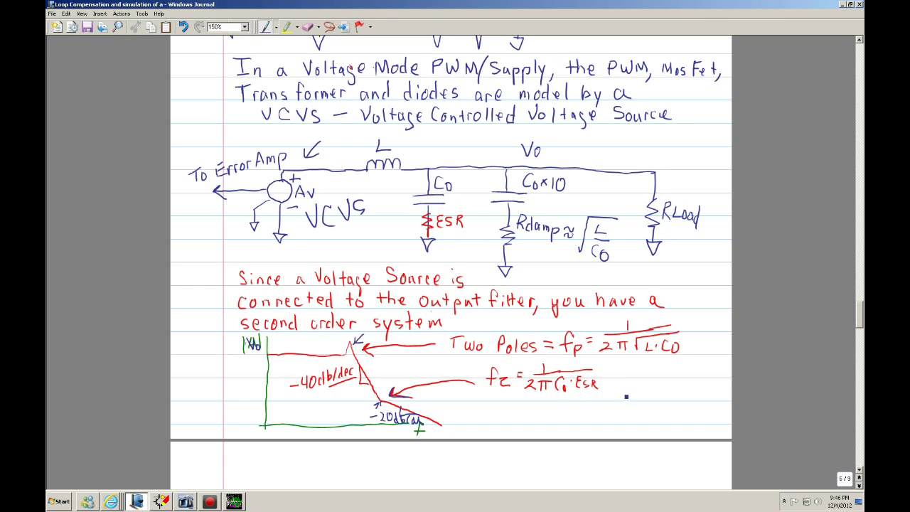
# - Draw a double-headed arrow between Rin and Cint in the type 3 error amp schematic and erase the arrow between Crol and Cint
pyautogui.scroll(-5, 650, 387)
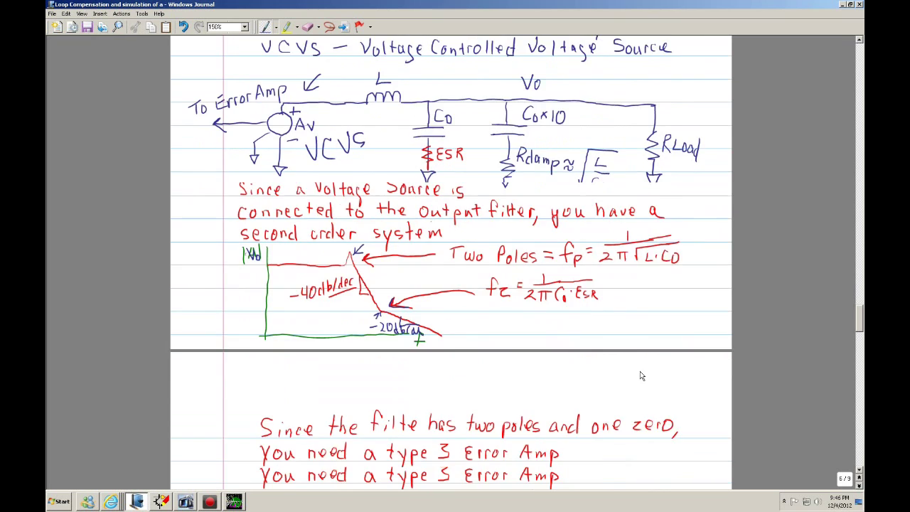
pyautogui.scroll(-7, 633, 350)
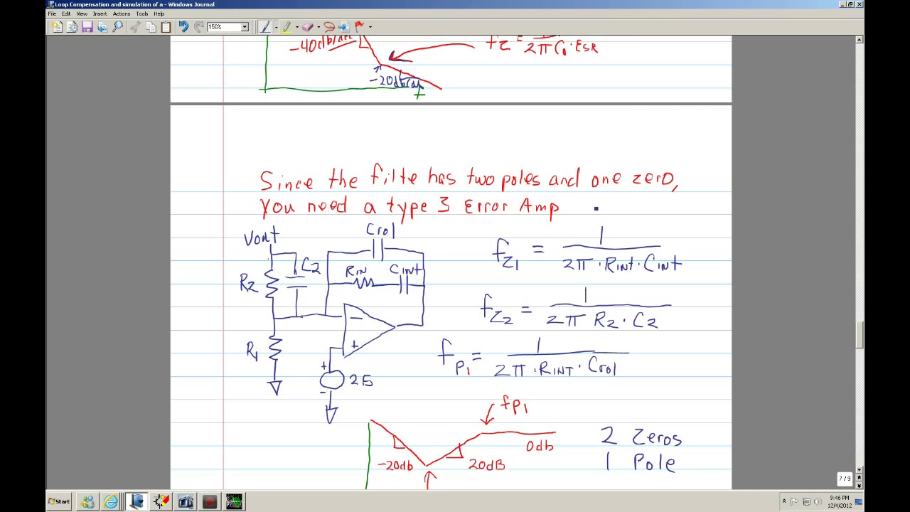
pyautogui.scroll(-3, 450, 252)
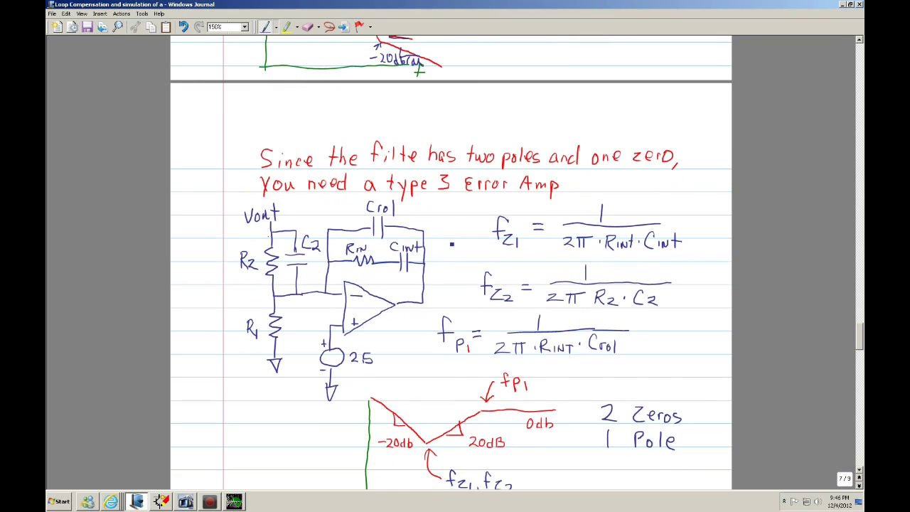
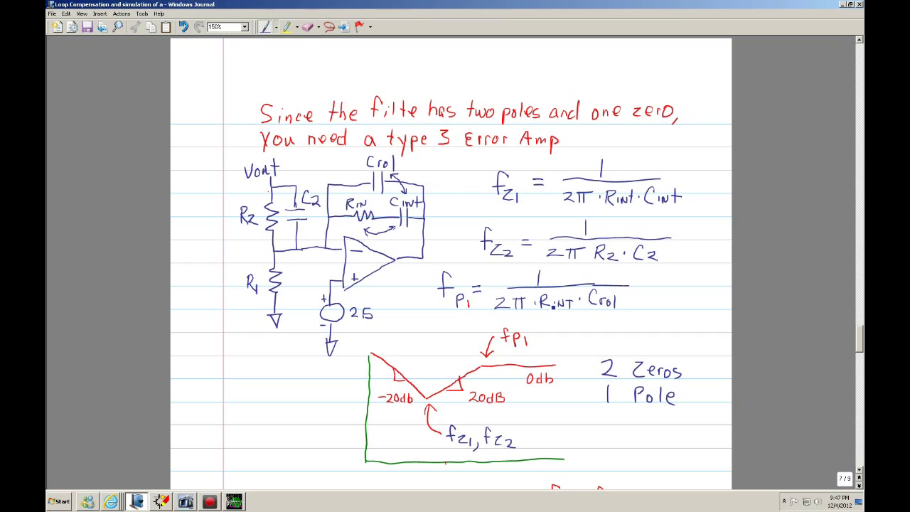
pyautogui.click(307, 27)
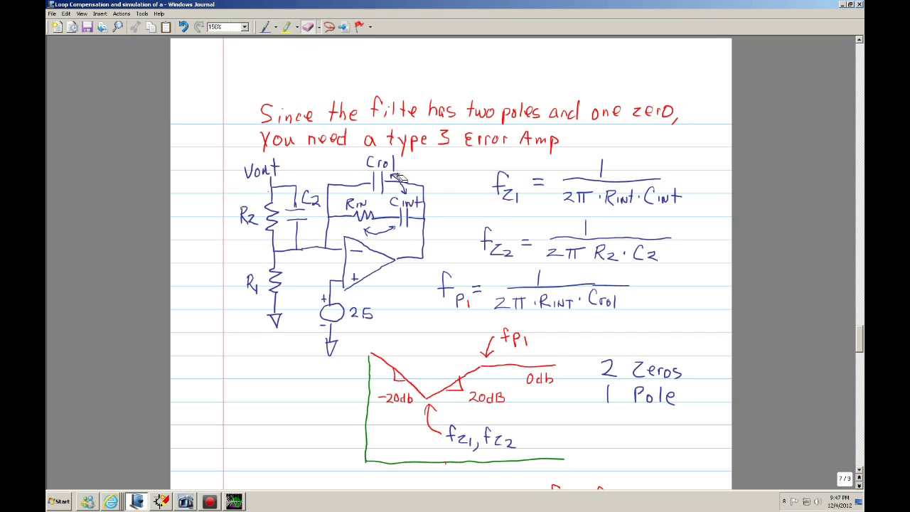
pyautogui.moveTo(400, 177)
pyautogui.mouseDown()
pyautogui.moveTo(406, 189)
pyautogui.moveTo(393, 180)
pyautogui.mouseUp()
# - Change the Fine Point pen to red and draw double-headed arrows linking Rin with Crol and R2 with C2
pyautogui.click(275, 27)
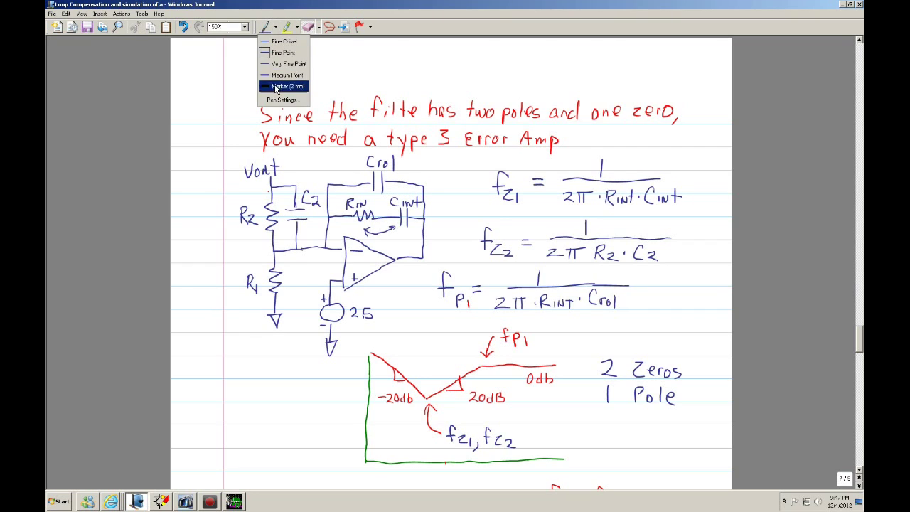
pyautogui.click(278, 101)
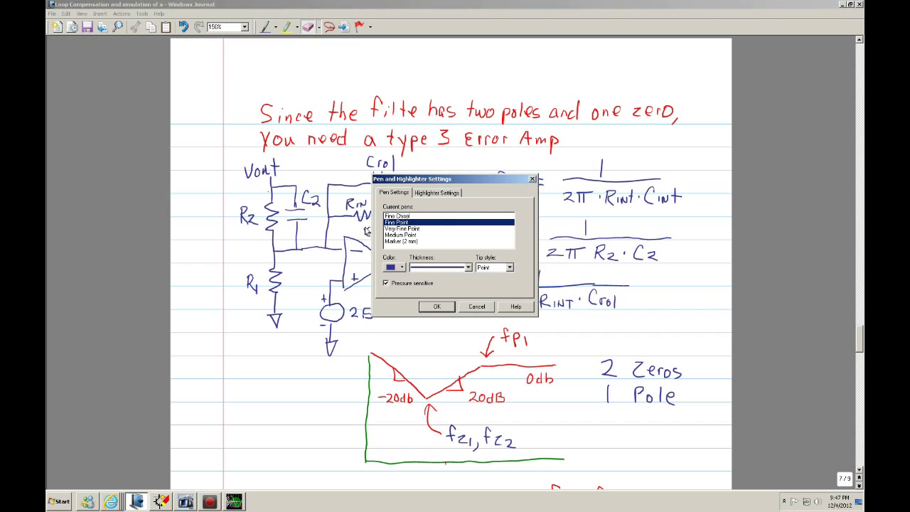
pyautogui.click(402, 267)
pyautogui.click(410, 288)
pyautogui.click(436, 307)
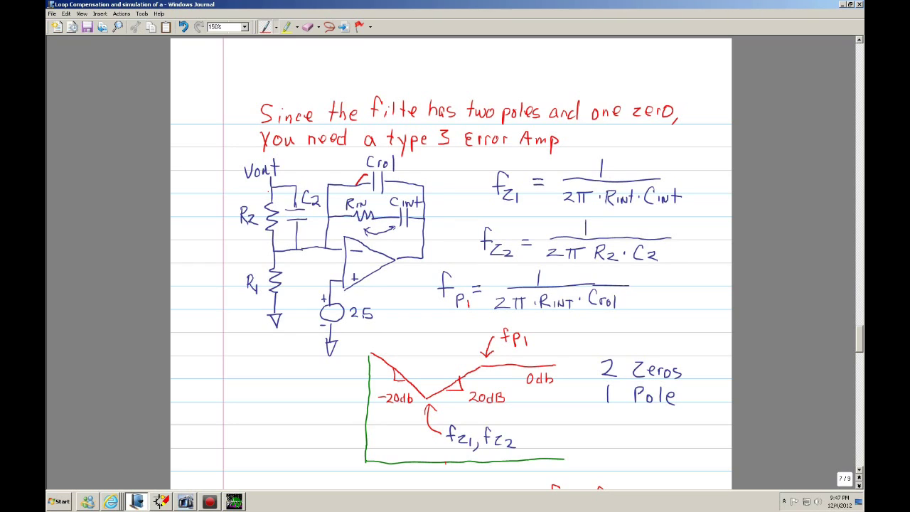
pyautogui.moveTo(351, 187); pyautogui.dragTo(366, 182)
pyautogui.moveTo(292, 227); pyautogui.dragTo(287, 235)
# - Correct the red sentence above the error amp by replacing "poles" with "Zeros" and "zero" with "Pole"
pyautogui.click(309, 27)
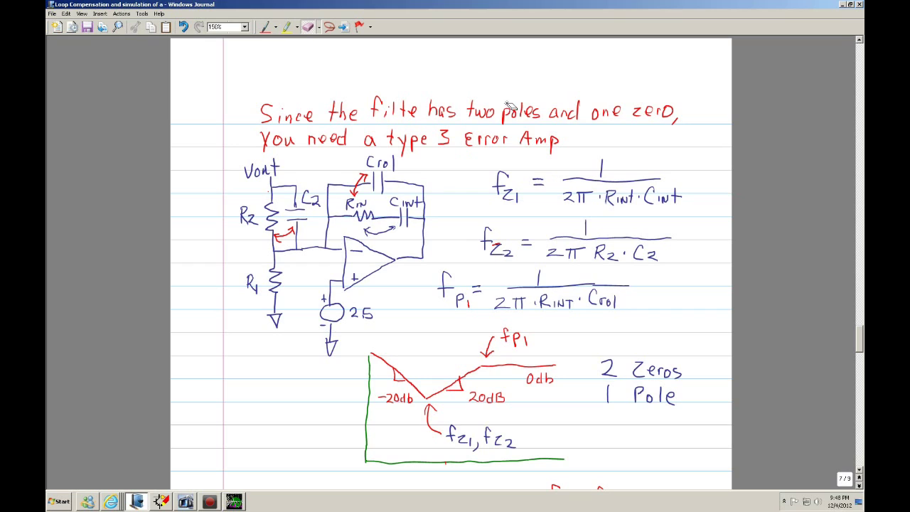
pyautogui.moveTo(508, 101)
pyautogui.mouseDown()
pyautogui.moveTo(515, 112)
pyautogui.moveTo(546, 114)
pyautogui.mouseUp()
pyautogui.moveTo(639, 106); pyautogui.dragTo(672, 114)
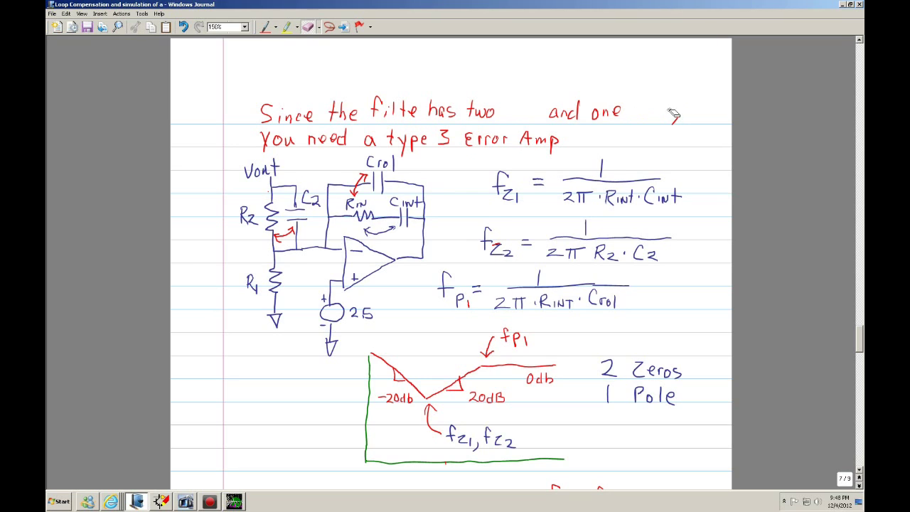
pyautogui.click(266, 27)
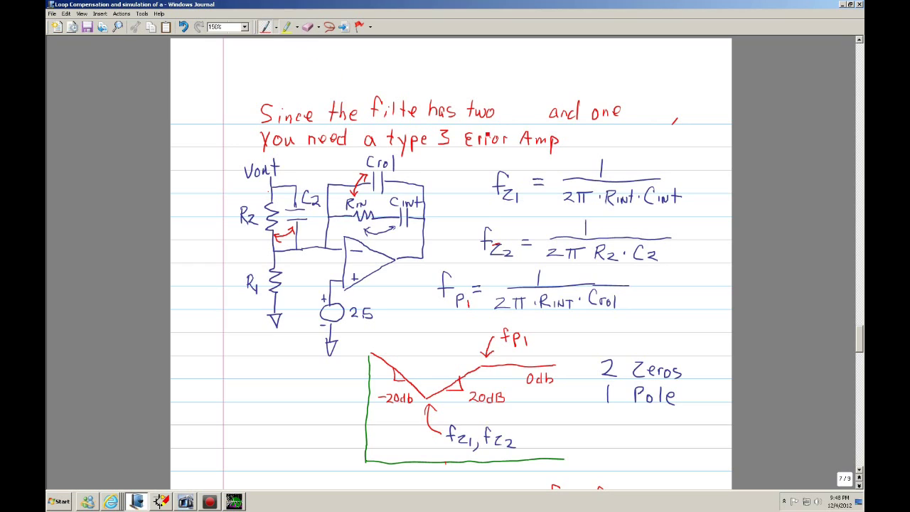
pyautogui.moveTo(503, 105); pyautogui.dragTo(519, 116)
pyautogui.moveTo(523, 107); pyautogui.dragTo(523, 115)
pyautogui.moveTo(631, 99)
pyautogui.mouseDown()
pyautogui.moveTo(631, 118)
pyautogui.moveTo(639, 108)
pyautogui.mouseUp()
pyautogui.moveTo(642, 108); pyautogui.dragTo(665, 119)
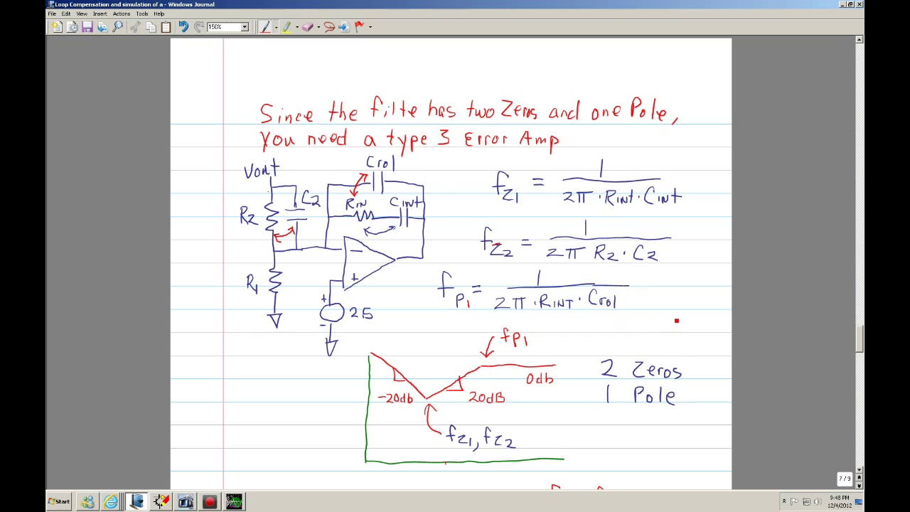
# - Draw red arrows from the fp1 formula to the fp1 corner of the upper plot and from the schematic to that plot
pyautogui.scroll(-3, 676, 320)
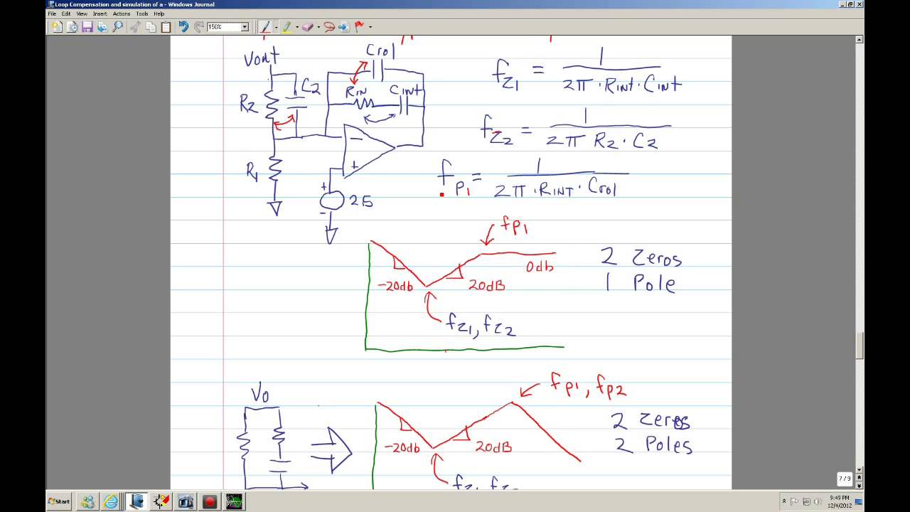
pyautogui.moveTo(449, 191); pyautogui.dragTo(471, 245)
pyautogui.moveTo(299, 216)
pyautogui.mouseDown()
pyautogui.moveTo(311, 256)
pyautogui.moveTo(345, 279)
pyautogui.moveTo(325, 284)
pyautogui.mouseUp()
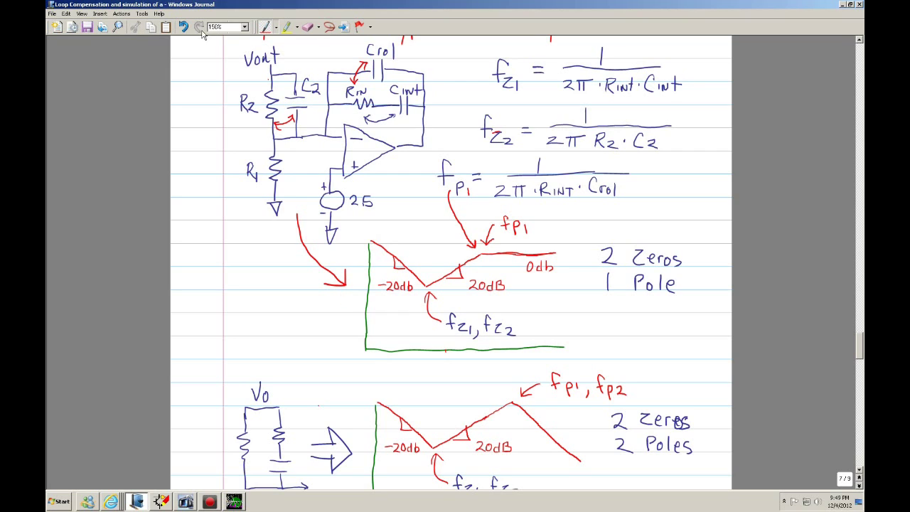
# - Erase the red arrow between R2 and C2 in the schematic and return to the pen
pyautogui.click(307, 27)
pyautogui.moveTo(283, 121); pyautogui.dragTo(286, 123)
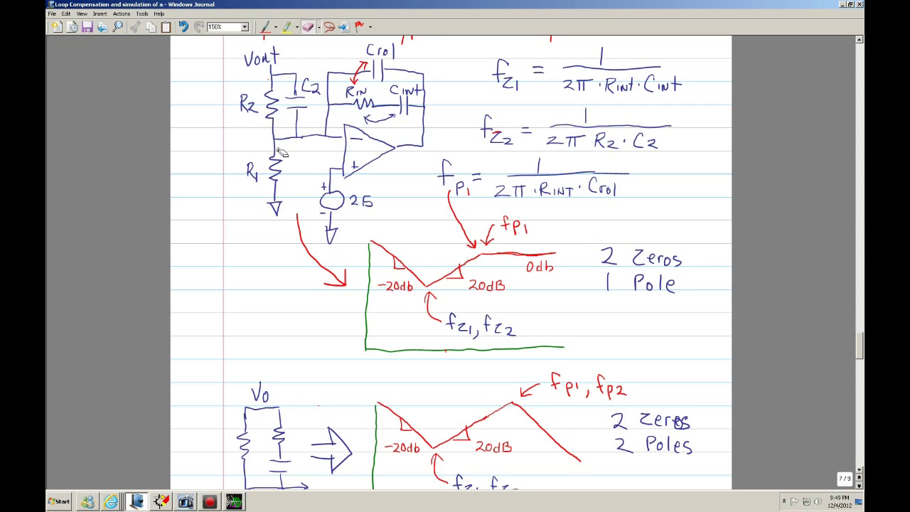
pyautogui.click(267, 27)
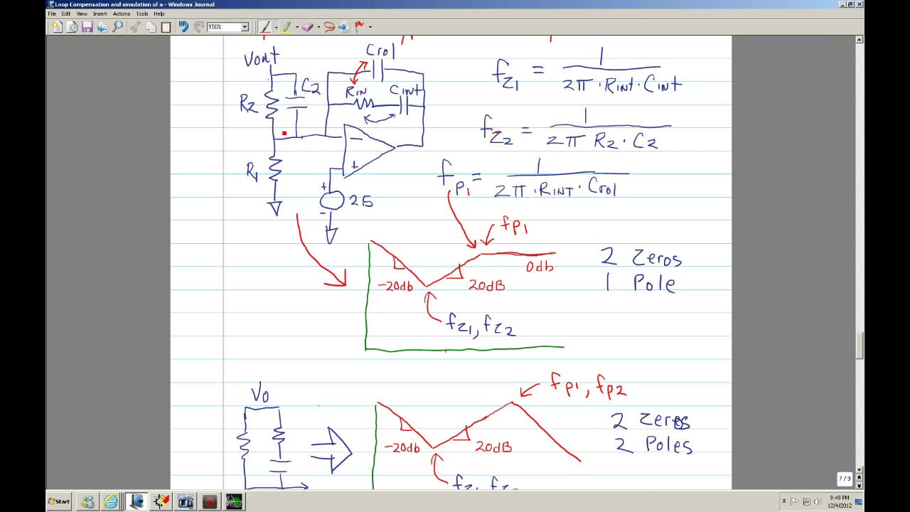
# - Draw a red resistor in series with C2 in the error amp schematic, label it R3 and link it to C2 with an arrow
pyautogui.moveTo(297, 111); pyautogui.dragTo(297, 116)
pyautogui.scroll(-5, 315, 339)
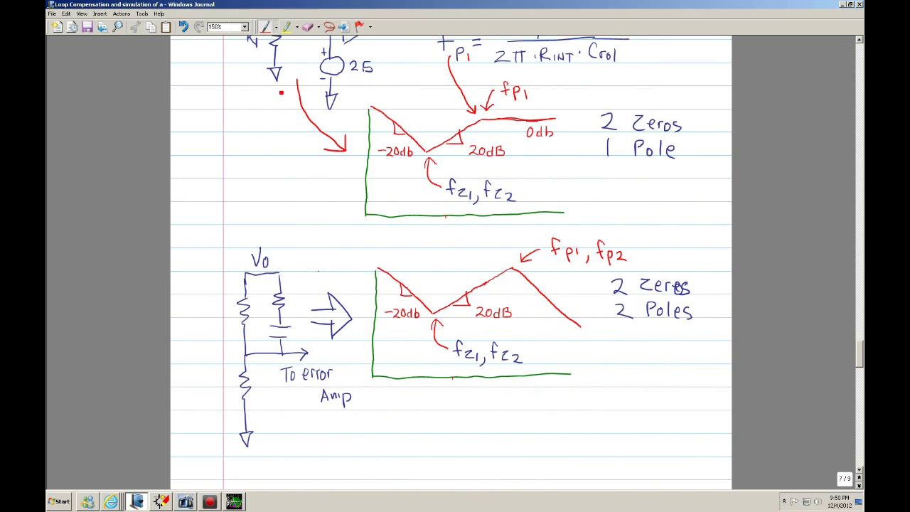
pyautogui.scroll(4, 277, 157)
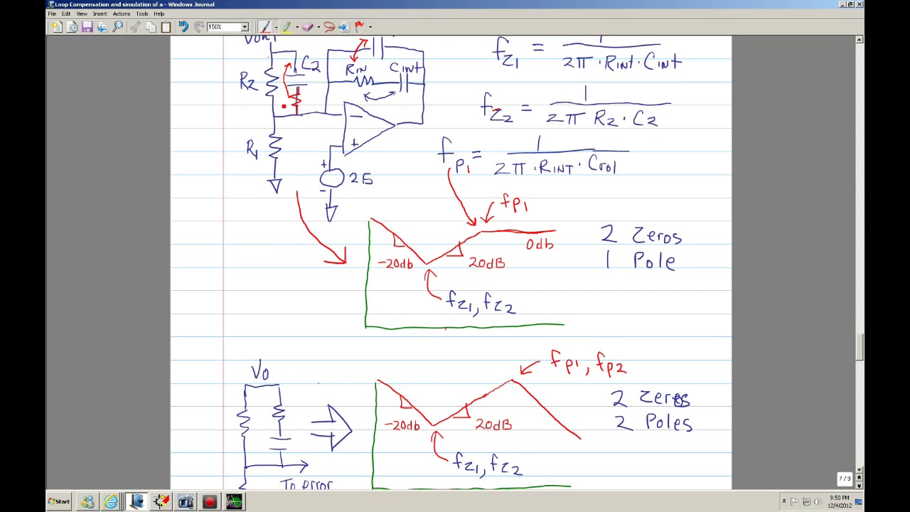
pyautogui.moveTo(279, 101)
pyautogui.mouseDown()
pyautogui.moveTo(280, 112)
pyautogui.moveTo(288, 110)
pyautogui.mouseUp()
# - Mark the falling slope after fp1, fp2 on the lower plot with a red slope triangle labelled -20db
pyautogui.scroll(-5, 316, 306)
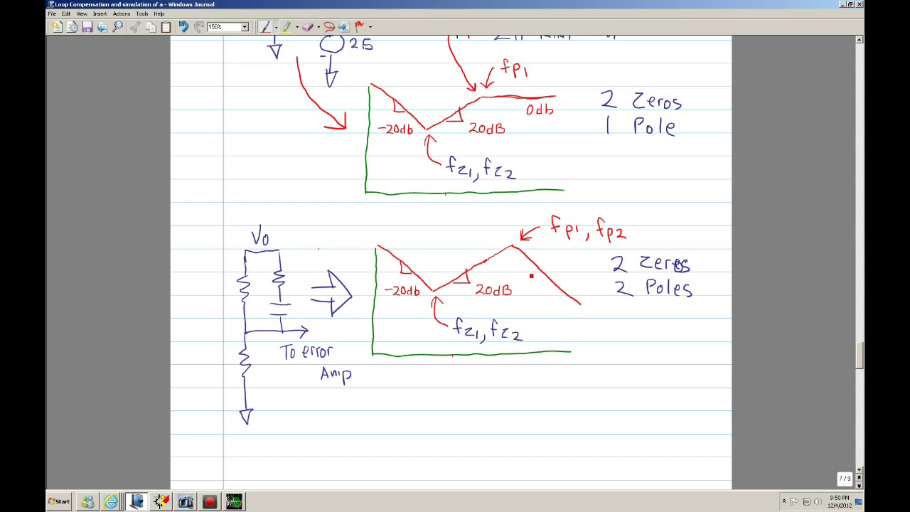
pyautogui.moveTo(534, 268)
pyautogui.mouseDown()
pyautogui.moveTo(535, 280)
pyautogui.moveTo(562, 269)
pyautogui.moveTo(593, 277)
pyautogui.mouseUp()
pyautogui.scroll(-1, 605, 176)
pyautogui.scroll(3, 603, 167)
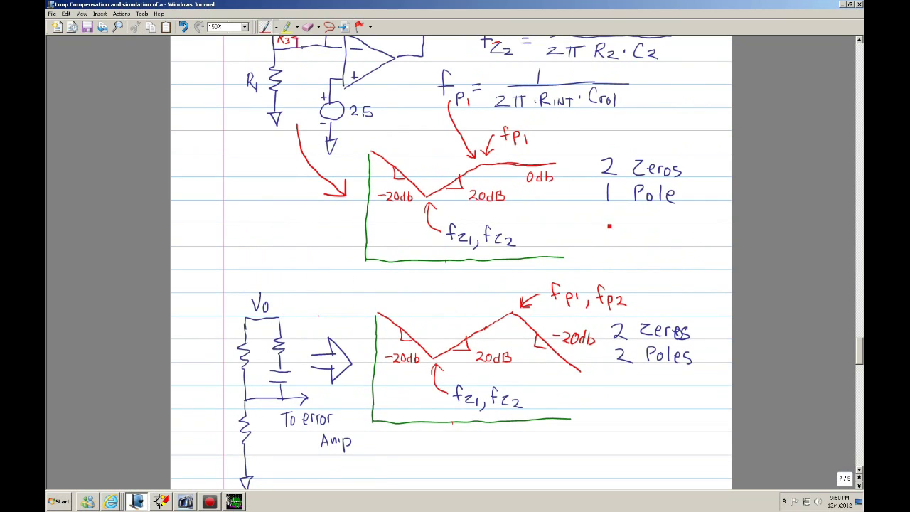
pyautogui.moveTo(633, 238)
pyautogui.mouseDown()
pyautogui.moveTo(585, 222)
pyautogui.moveTo(605, 219)
pyautogui.mouseUp()
# - On the "Put everything together" page, draw a red vertical double-ended arrow linking the error amp's two-zero corner with the output filter's two-pole peak
pyautogui.scroll(-10, 459, 308)
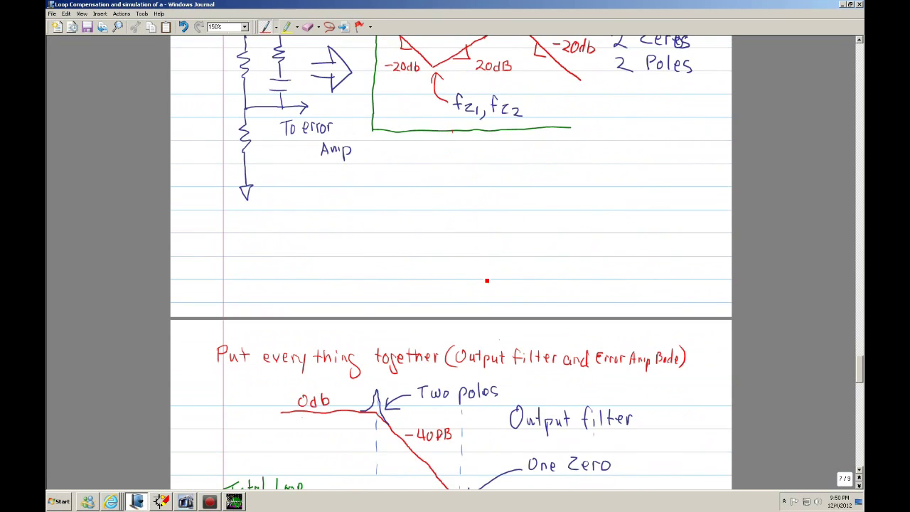
pyautogui.scroll(-6, 494, 268)
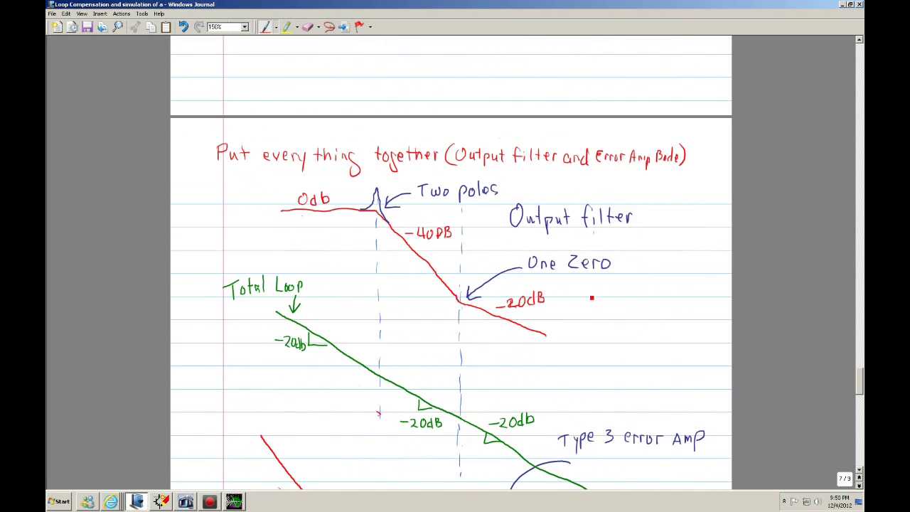
pyautogui.scroll(-3, 592, 298)
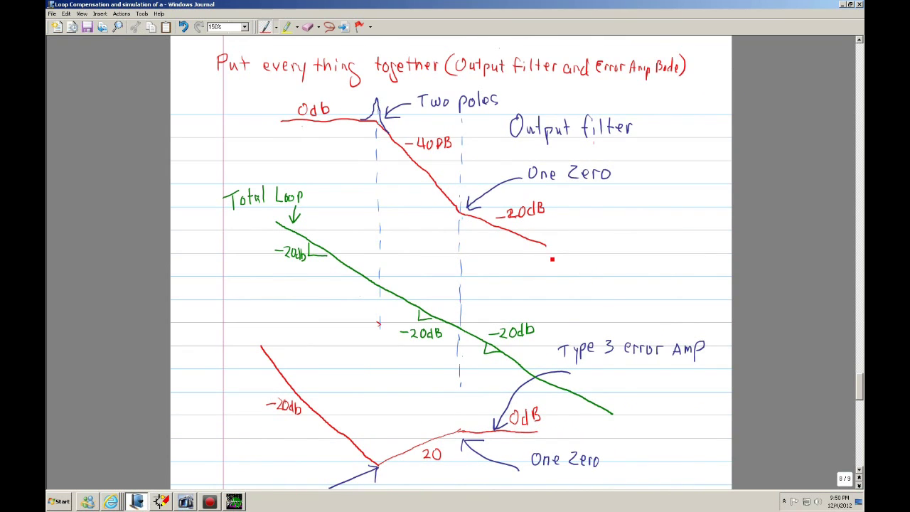
pyautogui.scroll(-1, 611, 262)
pyautogui.scroll(1, 611, 262)
pyautogui.scroll(-5, 582, 248)
pyautogui.scroll(2, 581, 255)
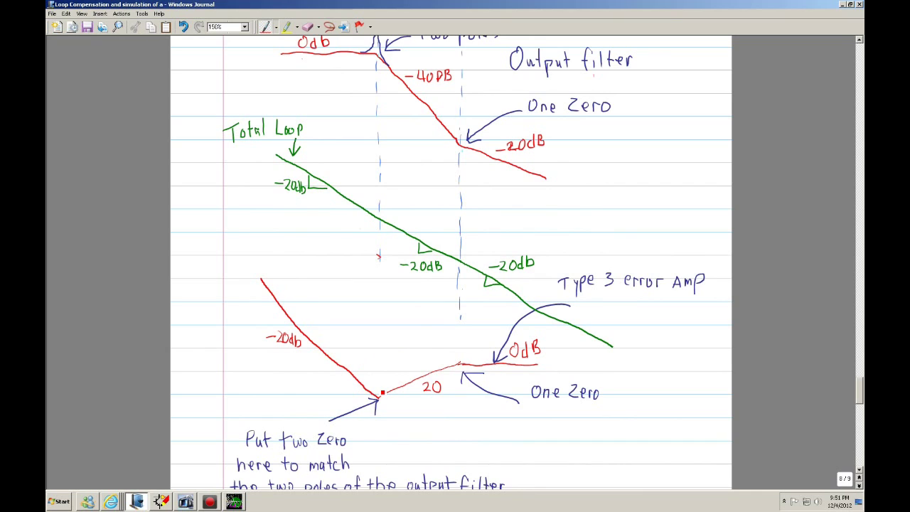
pyautogui.moveTo(380, 377)
pyautogui.mouseDown()
pyautogui.moveTo(376, 394)
pyautogui.moveTo(382, 385)
pyautogui.mouseUp()
pyautogui.moveTo(375, 344)
pyautogui.mouseDown()
pyautogui.moveTo(377, 71)
pyautogui.moveTo(368, 83)
pyautogui.moveTo(388, 87)
pyautogui.mouseUp()
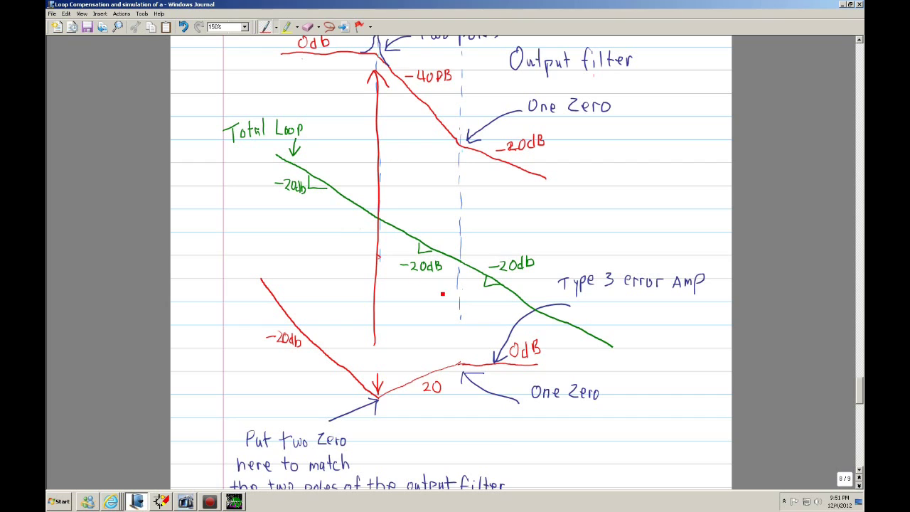
pyautogui.scroll(-1, 431, 341)
pyautogui.scroll(1, 431, 341)
pyautogui.scroll(1, 432, 338)
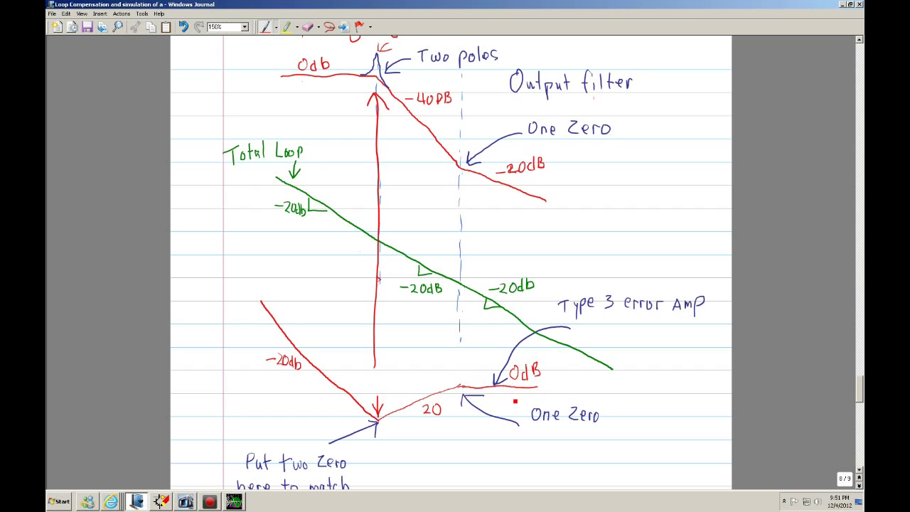
# - Replace "Zero" with a red "Pole" in the error amp curve's "One Zero" note and add "dB" after its slope label 20
pyautogui.click(308, 27)
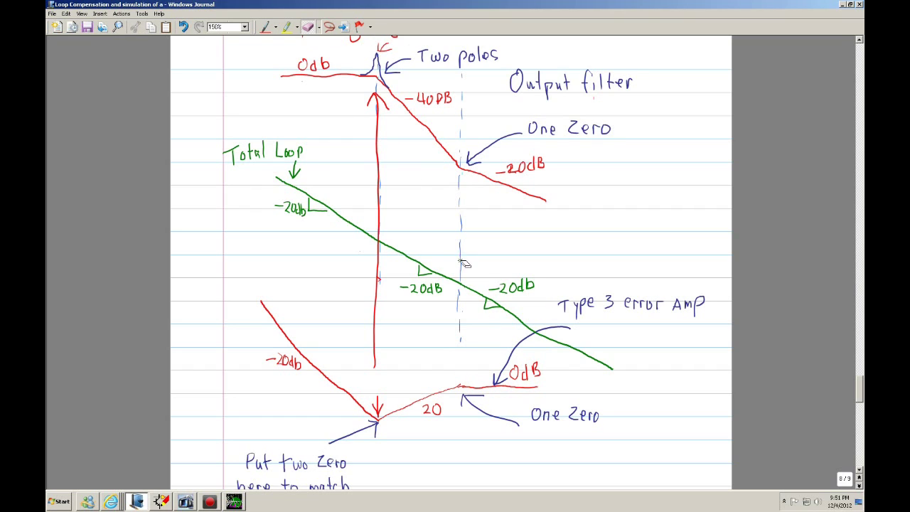
pyautogui.moveTo(536, 411)
pyautogui.mouseDown()
pyautogui.moveTo(579, 407)
pyautogui.moveTo(605, 419)
pyautogui.mouseUp()
pyautogui.click(265, 27)
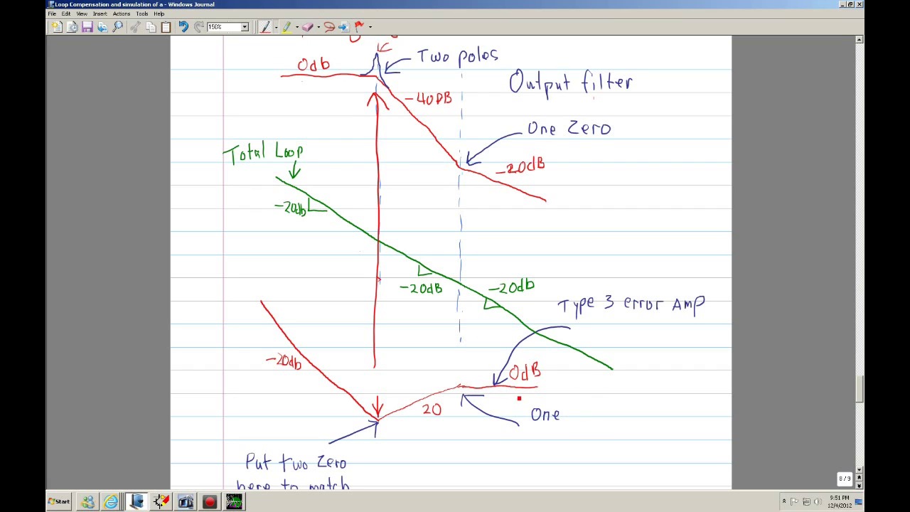
pyautogui.moveTo(574, 403)
pyautogui.mouseDown()
pyautogui.moveTo(573, 421)
pyautogui.moveTo(575, 413)
pyautogui.moveTo(605, 422)
pyautogui.mouseUp()
pyautogui.moveTo(451, 403); pyautogui.dragTo(457, 414)
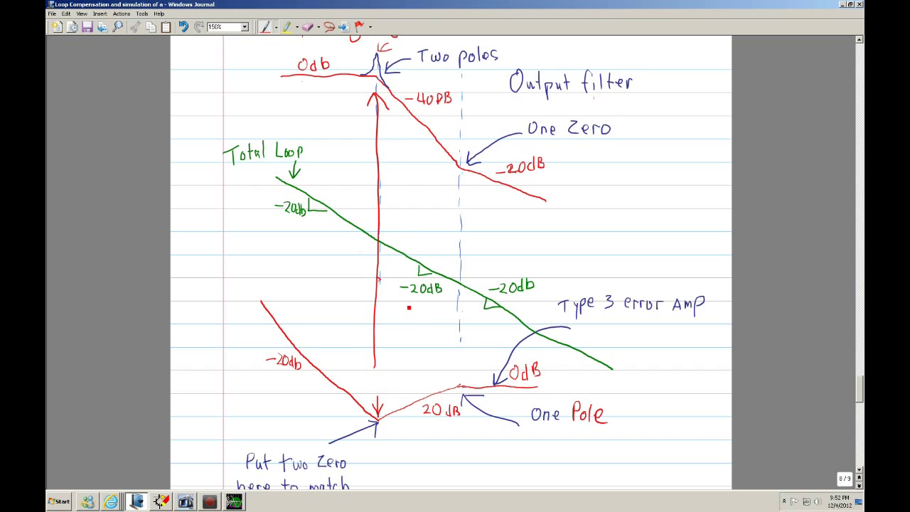
# - Underline the middle -20dB slope label of the Total Loop curve in red
pyautogui.moveTo(406, 299); pyautogui.dragTo(431, 297)
pyautogui.moveTo(542, 182)
pyautogui.mouseDown()
pyautogui.moveTo(541, 191)
pyautogui.moveTo(550, 189)
pyautogui.mouseUp()
pyautogui.scroll(-5, 659, 331)
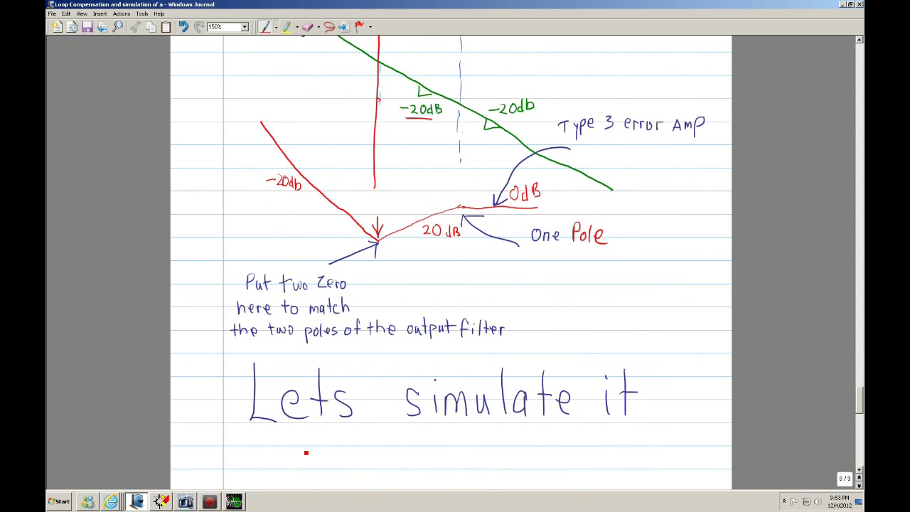
# - Switch to the TopSpice schematic and review the part attributes of the controlled source E1
pyautogui.click(162, 502)
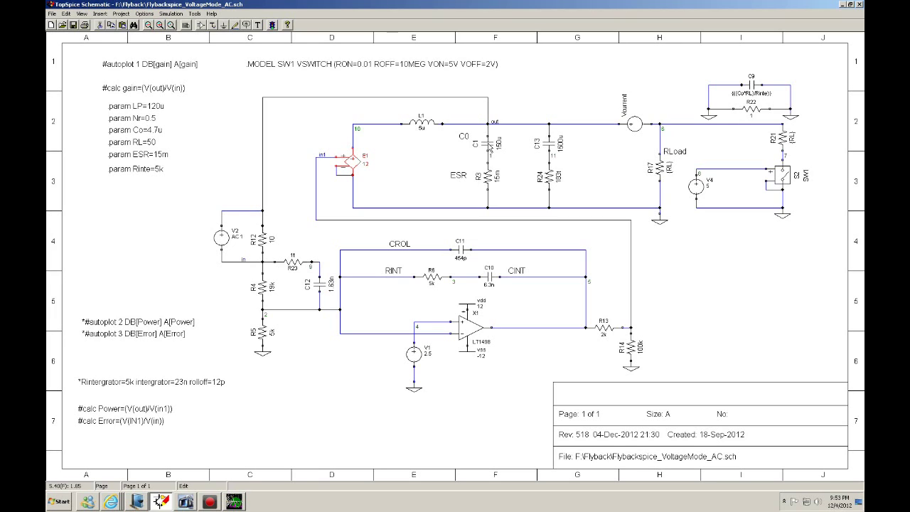
pyautogui.click(552, 143)
pyautogui.doubleClick(355, 165)
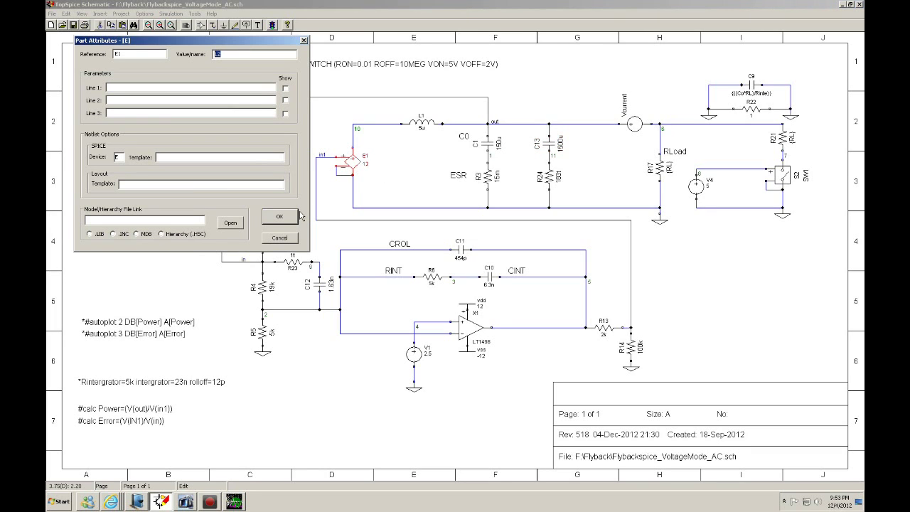
pyautogui.click(277, 219)
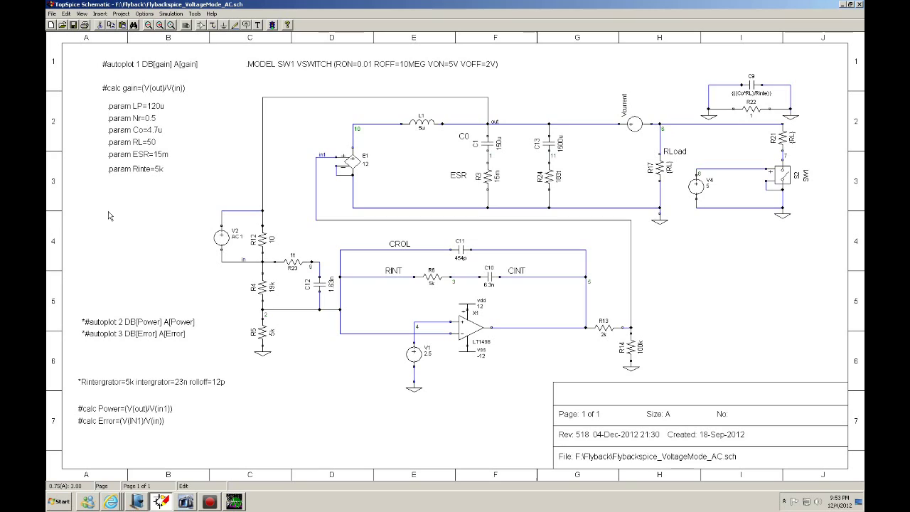
# - Run the AC simulation and examine the gain and phase traces near the resonance with a cursor
pyautogui.click(272, 25)
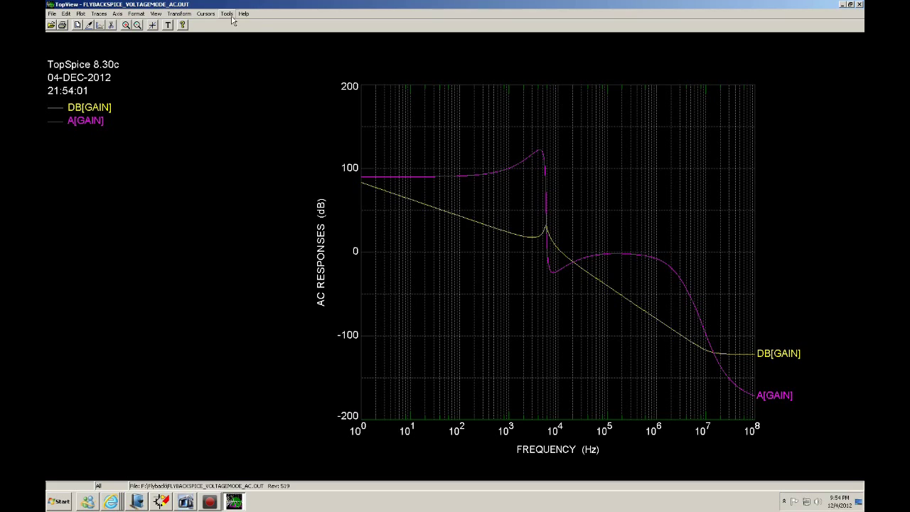
pyautogui.click(205, 14)
pyautogui.click(227, 33)
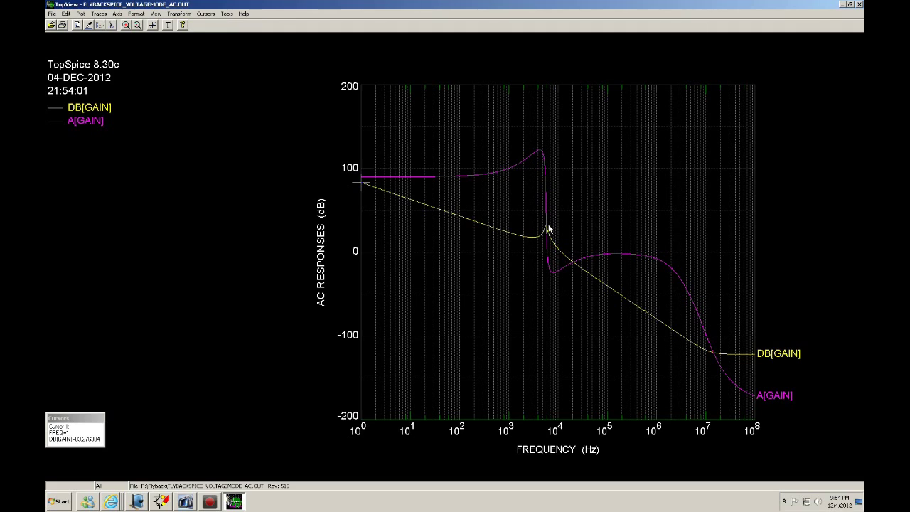
pyautogui.click(547, 250)
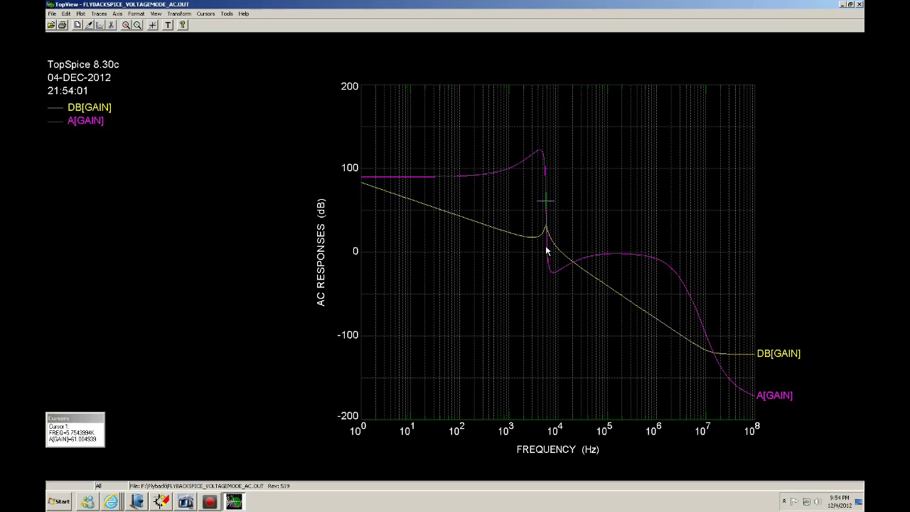
pyautogui.press('Down')
pyautogui.press('Up')
pyautogui.press('Down')
pyautogui.press('Right')
# - Return to the schematic and move the in1 label to the wire after CINT and the out label to V2's upper wire
pyautogui.click(161, 501)
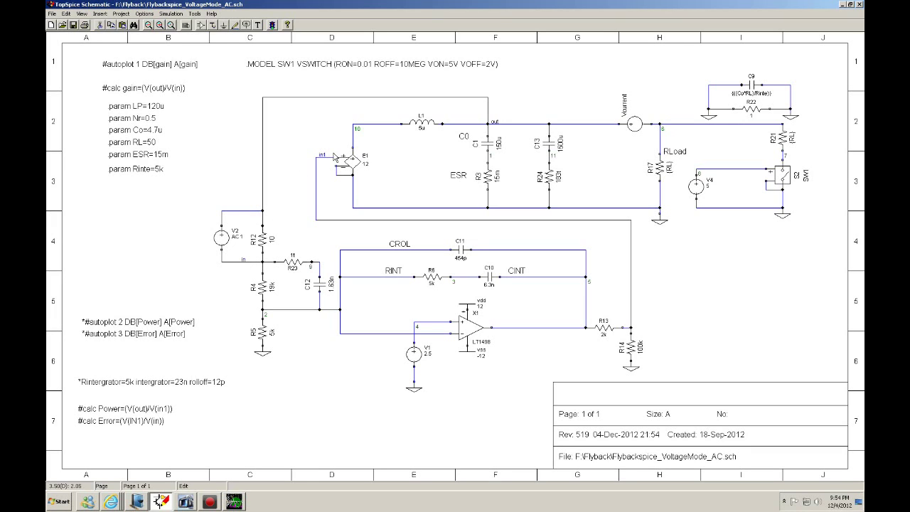
pyautogui.moveTo(324, 159); pyautogui.dragTo(541, 278)
pyautogui.click(247, 209)
# - Review the AC settings of source V2 and the existing gain plot
pyautogui.doubleClick(224, 240)
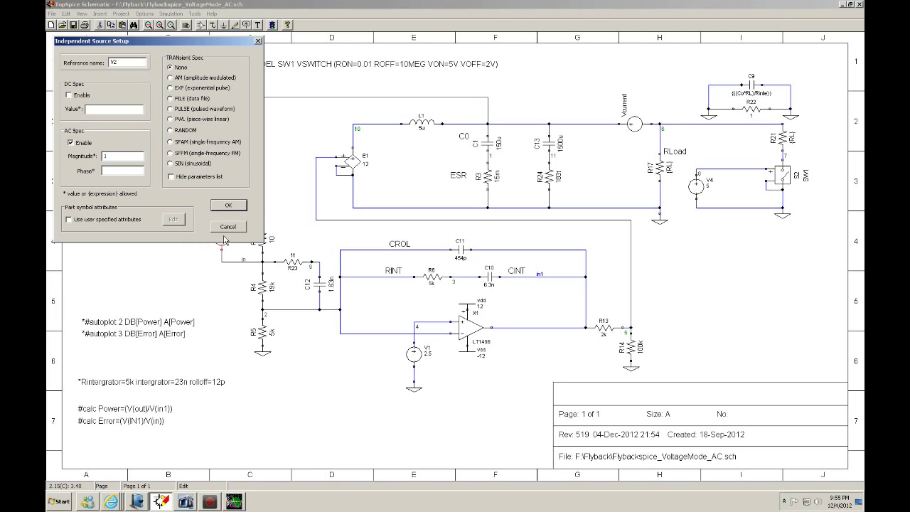
pyautogui.click(225, 209)
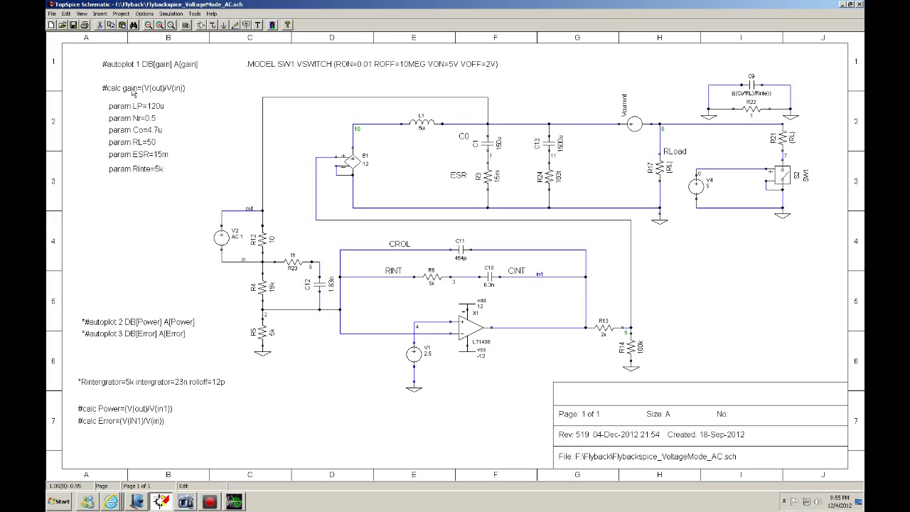
pyautogui.click(272, 27)
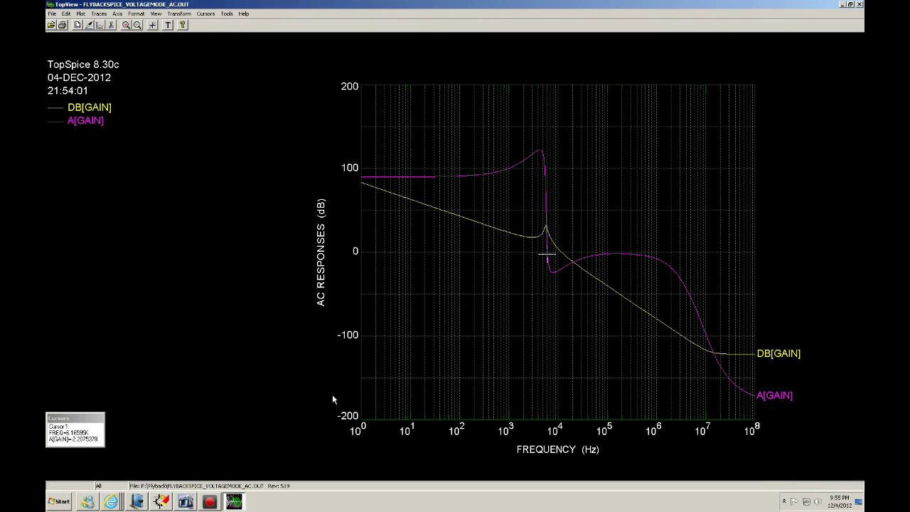
pyautogui.click(162, 501)
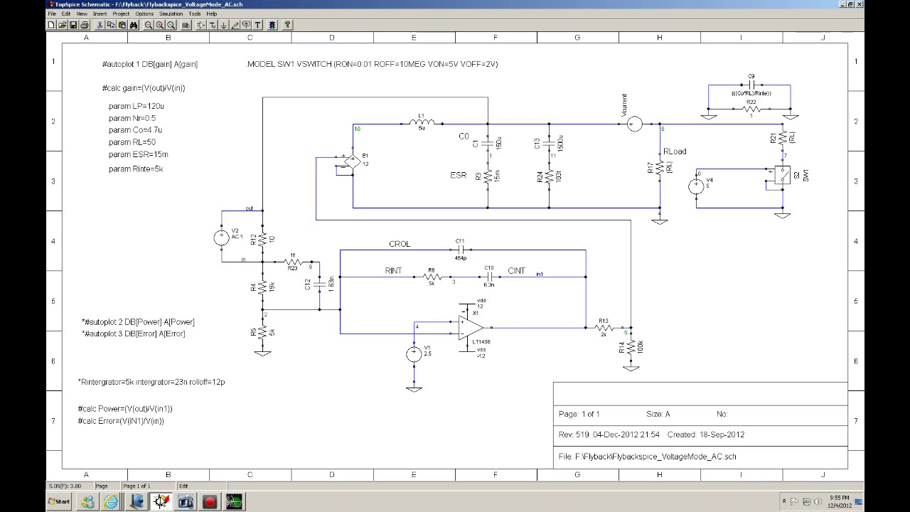
# - Move the out label to the output filter node and the in label to E1's input wire, and rerun the simulation
pyautogui.moveTo(250, 209); pyautogui.dragTo(496, 128)
pyautogui.moveTo(245, 263); pyautogui.dragTo(337, 162)
pyautogui.click(272, 25)
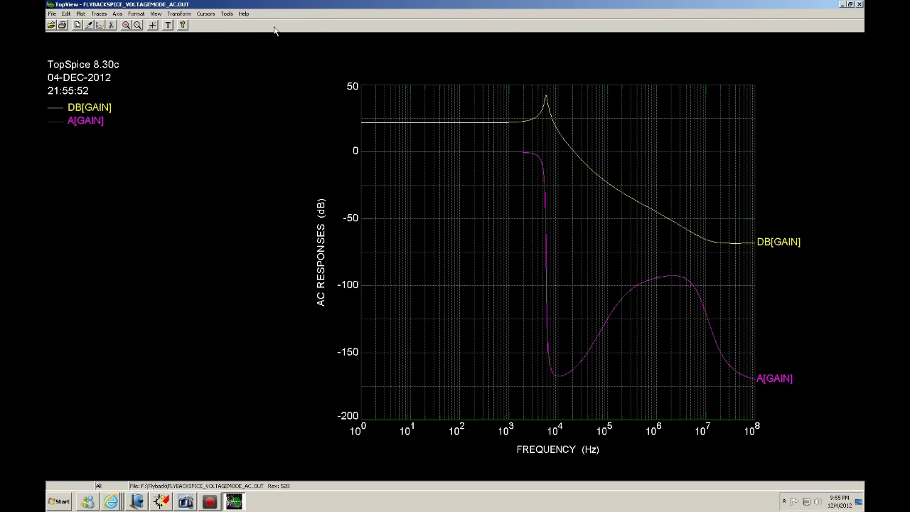
# - Measure the DB[GAIN] trace with a cursor at its resonance peak and on the falling slope just before 100 kHz
pyautogui.click(205, 14)
pyautogui.click(217, 32)
pyautogui.click(545, 119)
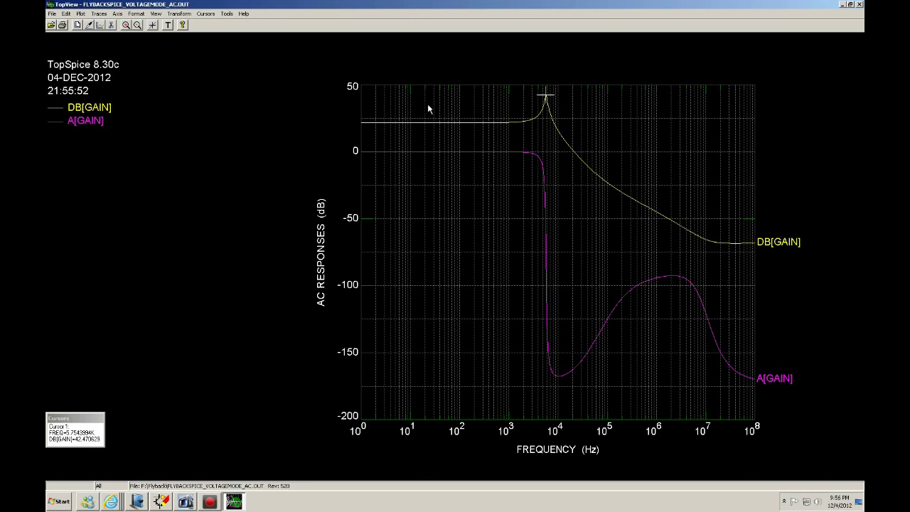
pyautogui.moveTo(599, 185)
pyautogui.mouseDown()
pyautogui.moveTo(596, 177)
pyautogui.moveTo(602, 186)
pyautogui.mouseUp()
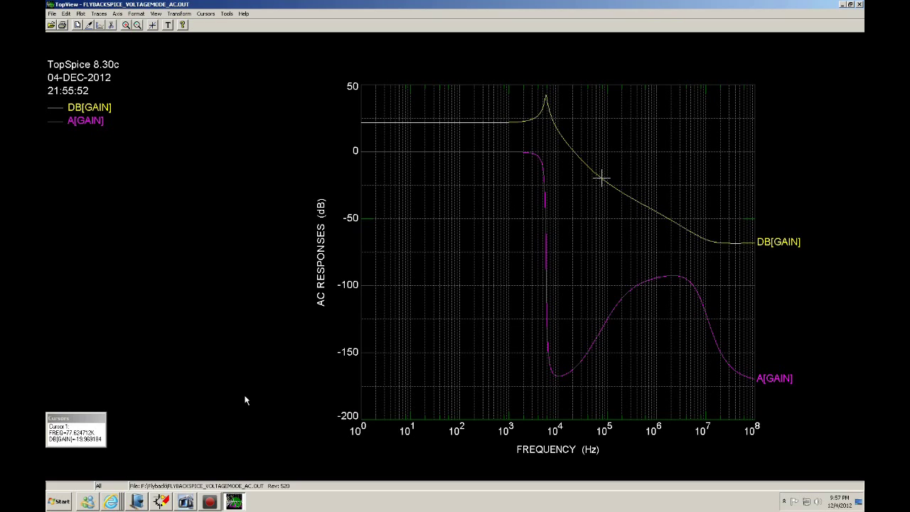
# - Return to the schematic and move the in label to V2's lower wire and the in1 label to E1's input wire
pyautogui.click(161, 502)
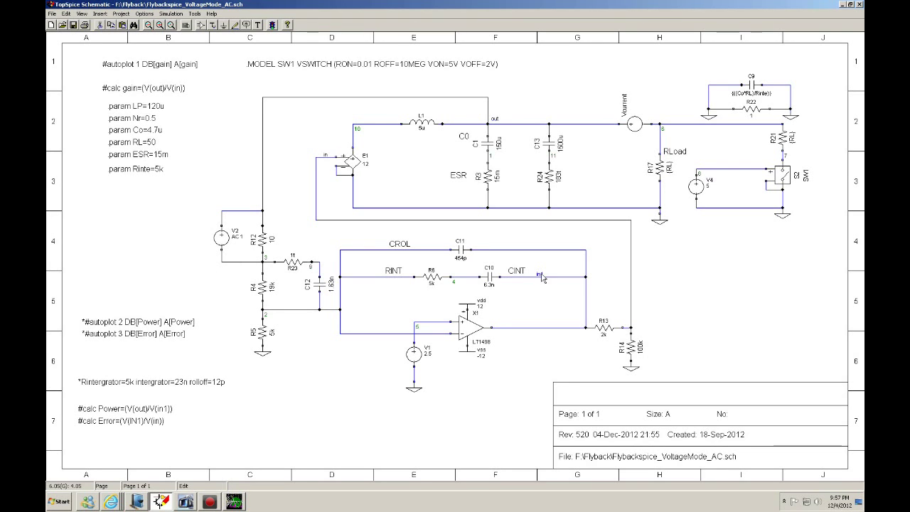
pyautogui.moveTo(543, 277); pyautogui.dragTo(556, 279)
pyautogui.moveTo(558, 277); pyautogui.dragTo(567, 326)
pyautogui.moveTo(325, 157); pyautogui.dragTo(253, 262)
pyautogui.moveTo(570, 329); pyautogui.dragTo(327, 158)
# - Comment out the "#autoplot 1 DB[gain] A[gain]" line with a leading asterisk
pyautogui.doubleClick(116, 65)
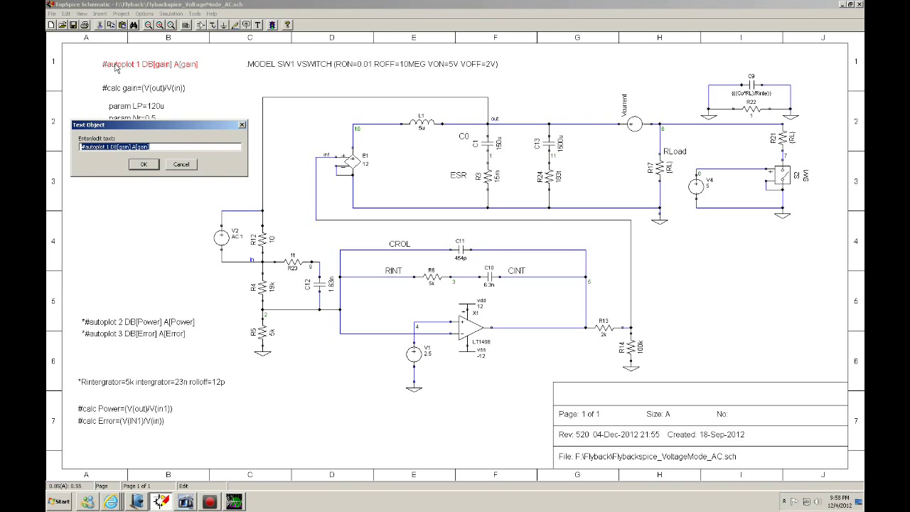
pyautogui.press('Home')
pyautogui.write('*')
pyautogui.press('Return')
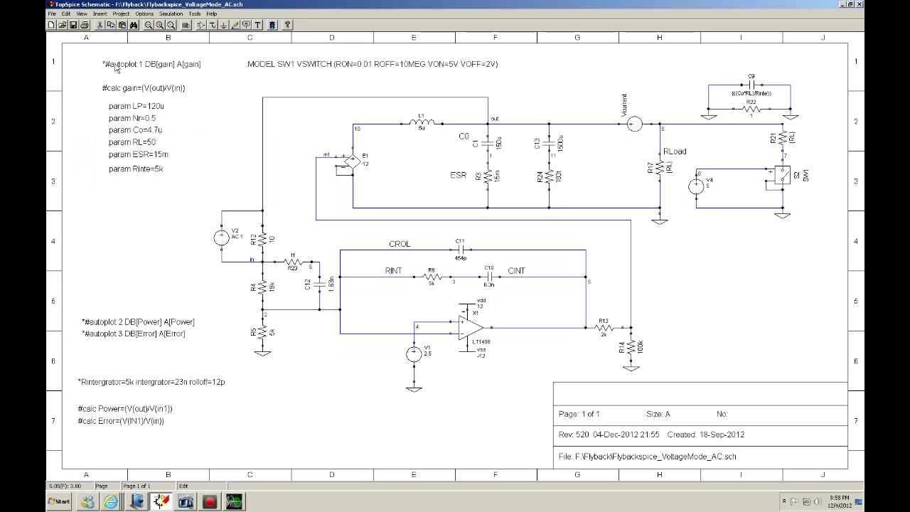
# - Enable the "#autoplot 2 DB[Power] A[Power]" and "#autoplot 3 DB[Error] A[Error]" lines by removing their leading asterisks
pyautogui.doubleClick(91, 325)
pyautogui.press('Home')
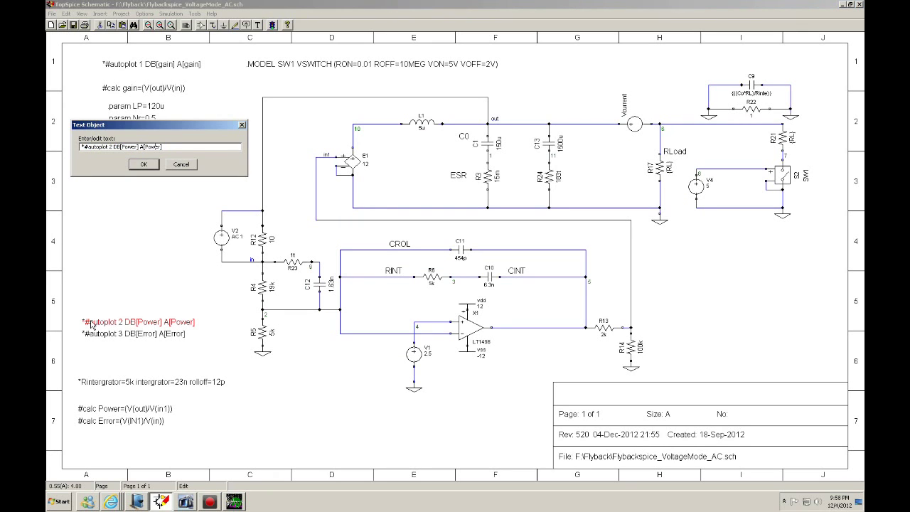
pyautogui.press('Delete')
pyautogui.press('Return')
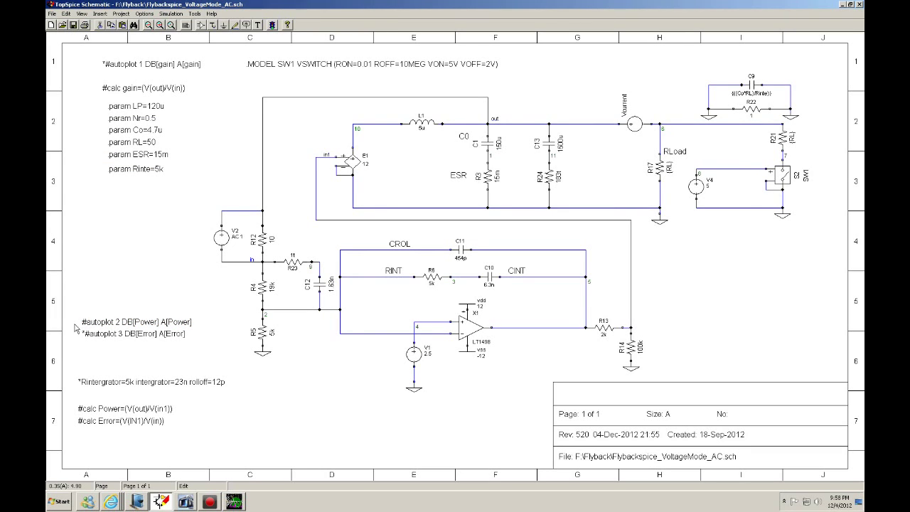
pyautogui.doubleClick(87, 334)
pyautogui.press('Home')
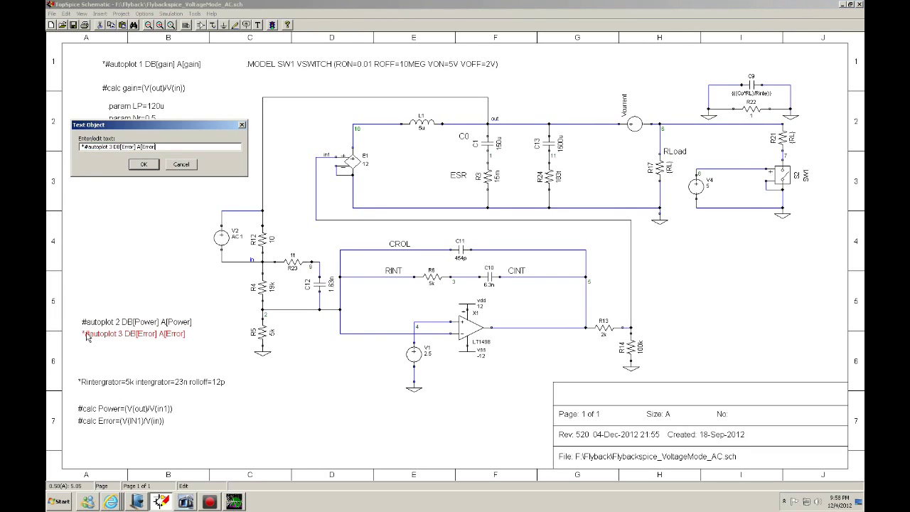
pyautogui.press('Delete')
pyautogui.press('Return')
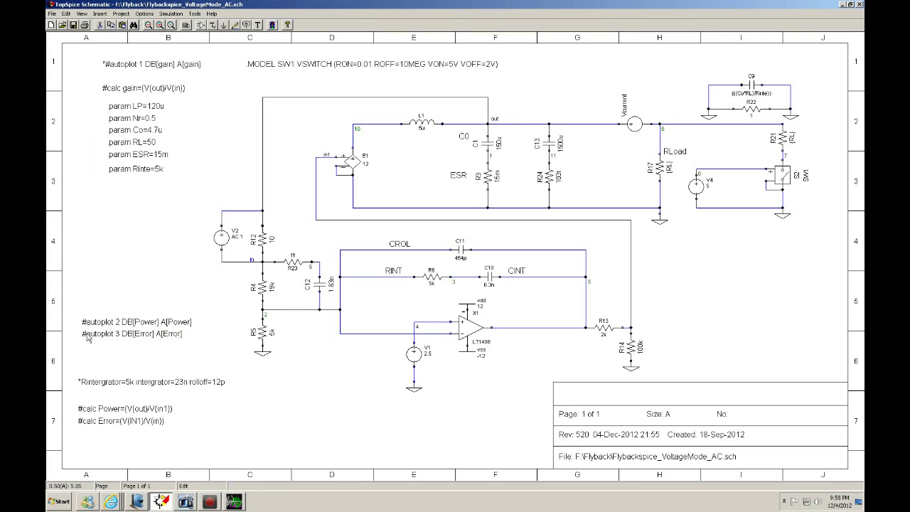
# - Run the simulation and remove the A[POWER] and A[ERROR] phase traces from the two plots
pyautogui.click(272, 26)
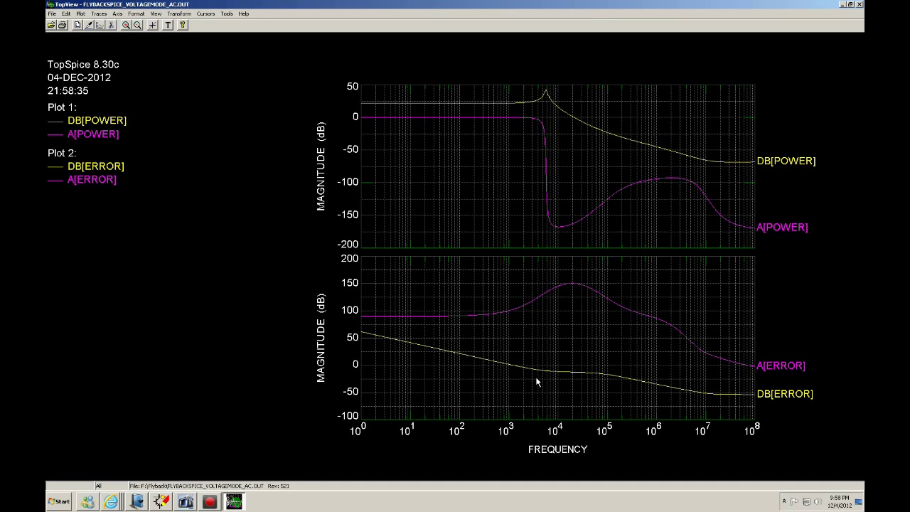
pyautogui.click(98, 14)
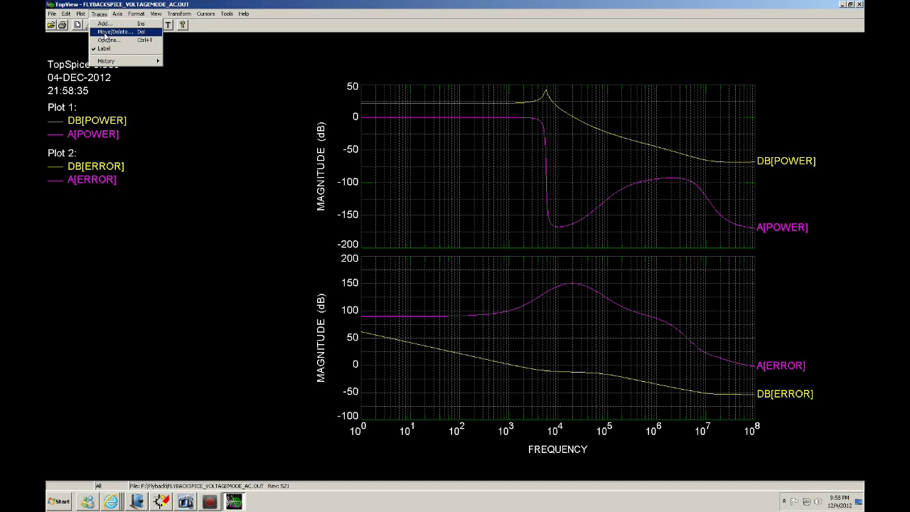
pyautogui.moveTo(84, 16)
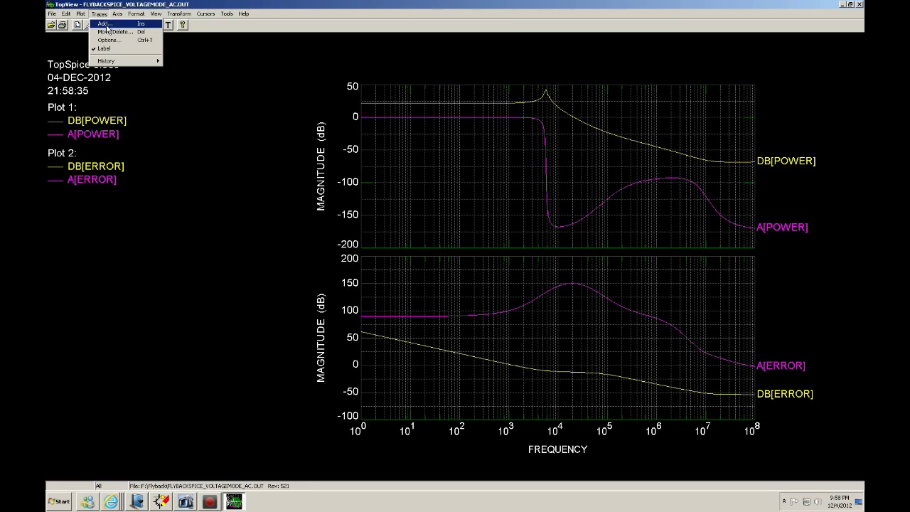
pyautogui.click(112, 33)
pyautogui.click(79, 109)
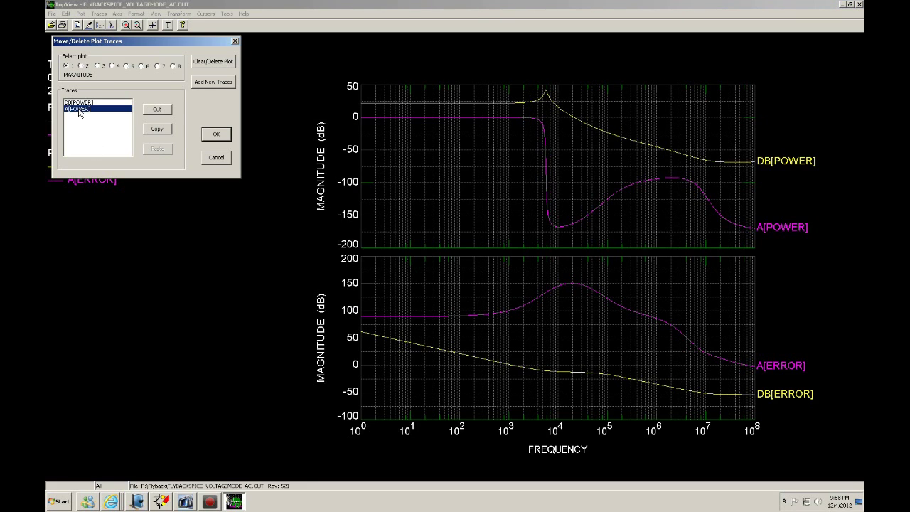
pyautogui.click(156, 111)
pyautogui.click(81, 66)
pyautogui.click(78, 109)
pyautogui.click(156, 112)
pyautogui.click(216, 134)
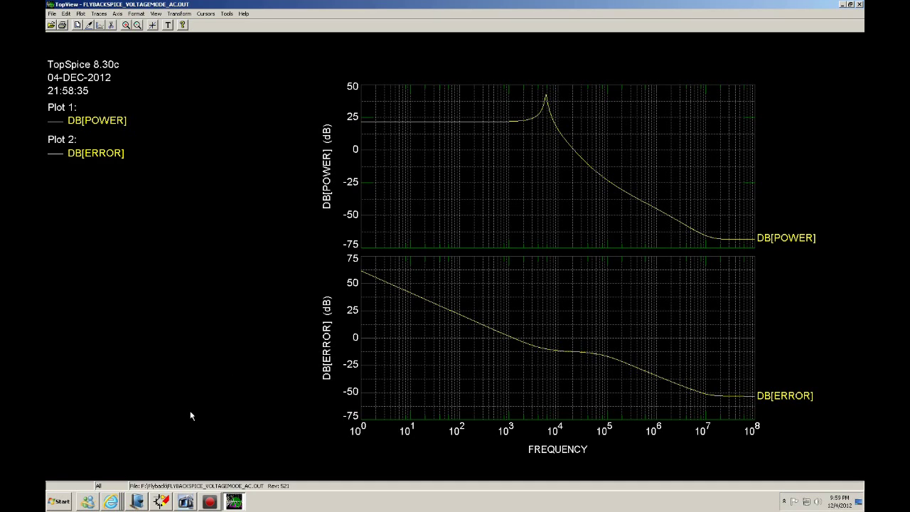
# - Return to the schematic and check the values of output filter capacitors C1 and C13
pyautogui.click(161, 502)
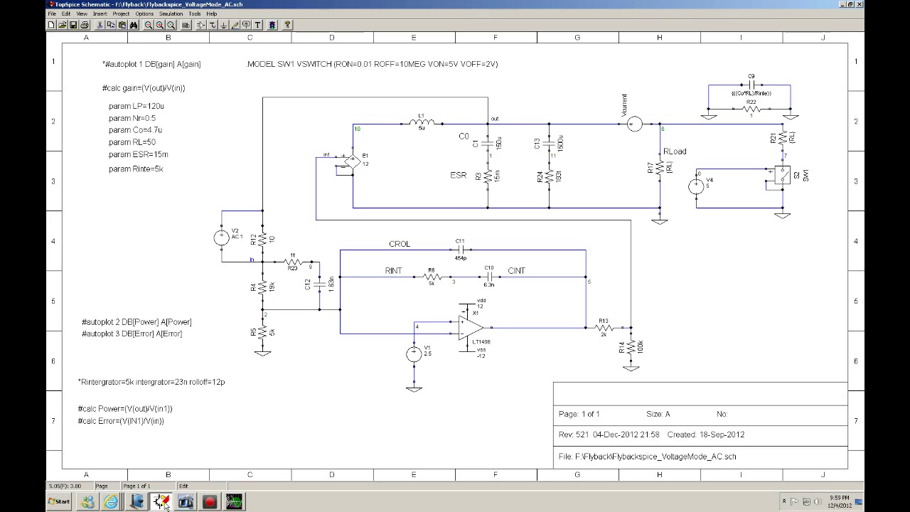
pyautogui.doubleClick(488, 146)
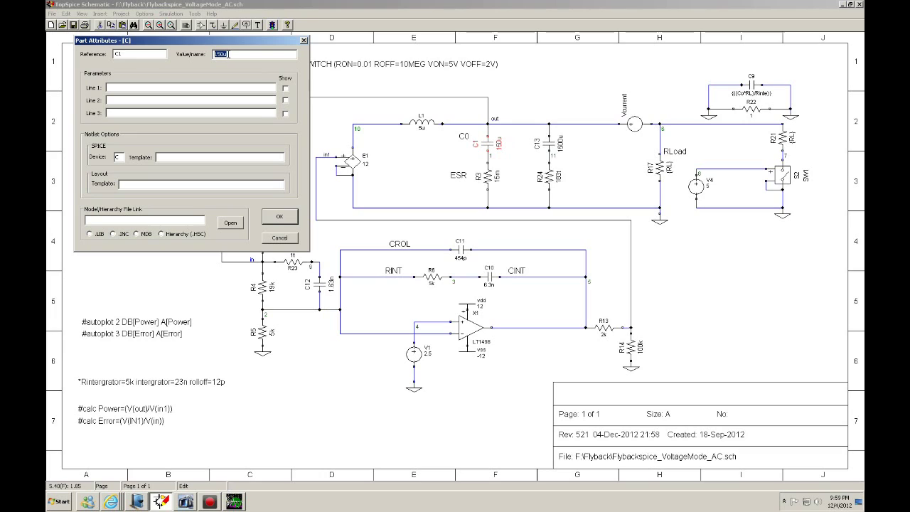
pyautogui.click(281, 221)
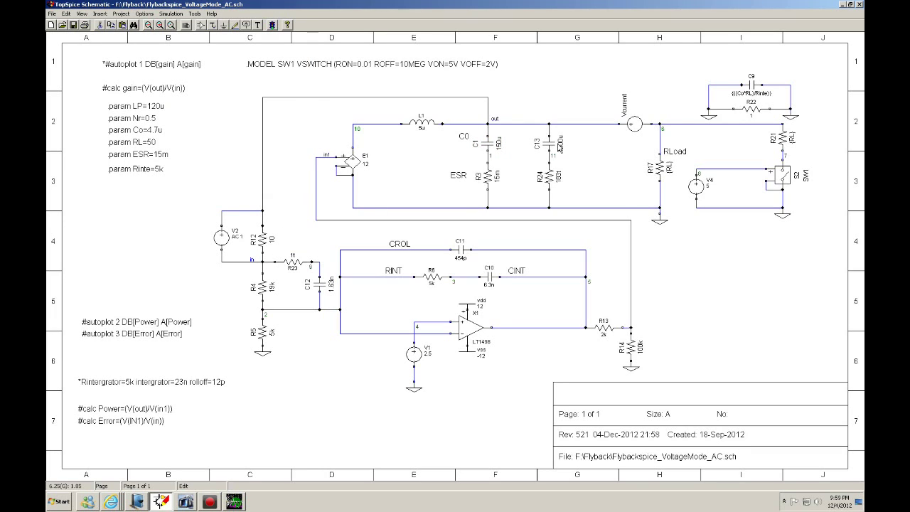
pyautogui.doubleClick(558, 144)
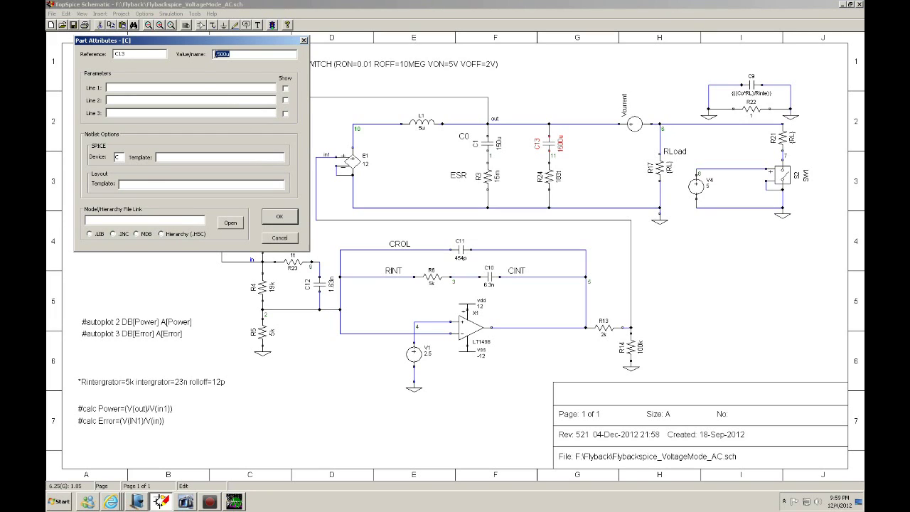
pyautogui.click(281, 216)
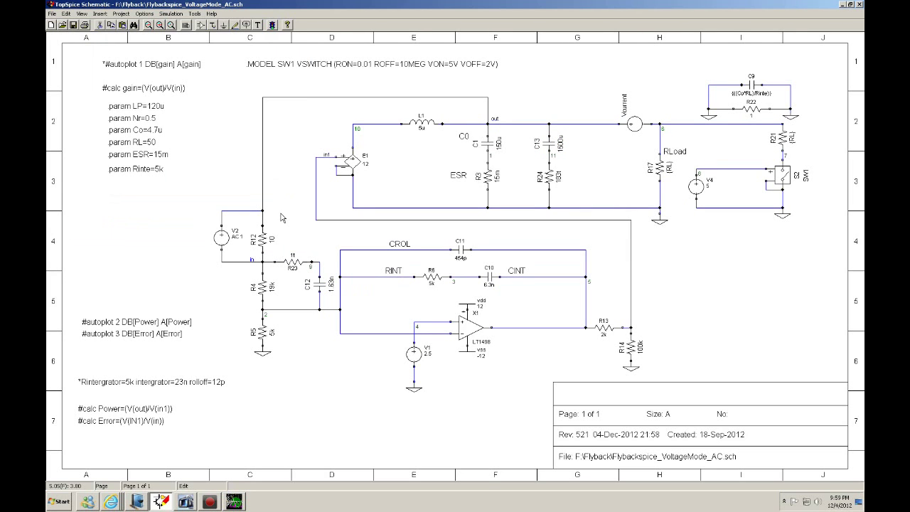
pyautogui.doubleClick(550, 147)
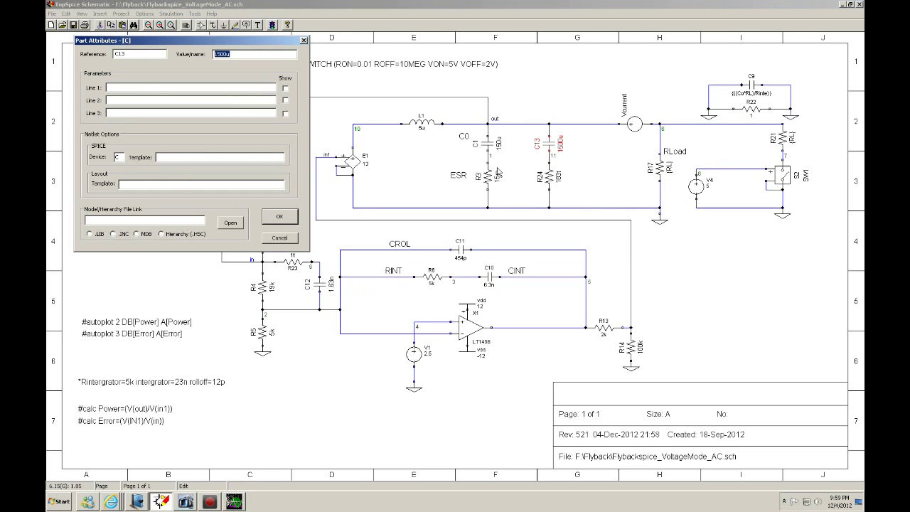
pyautogui.click(292, 215)
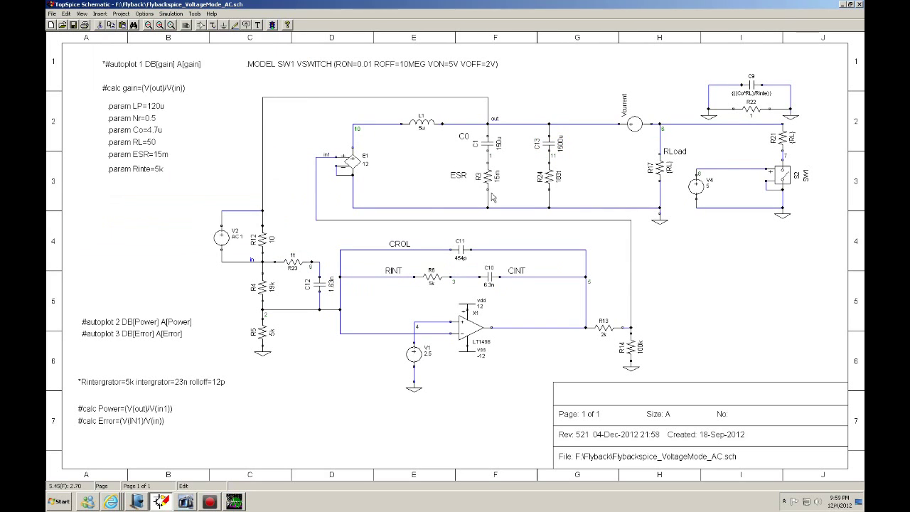
# - Change the unit suffix of R24's value to m for milliohms and rerun the simulation
pyautogui.doubleClick(550, 184)
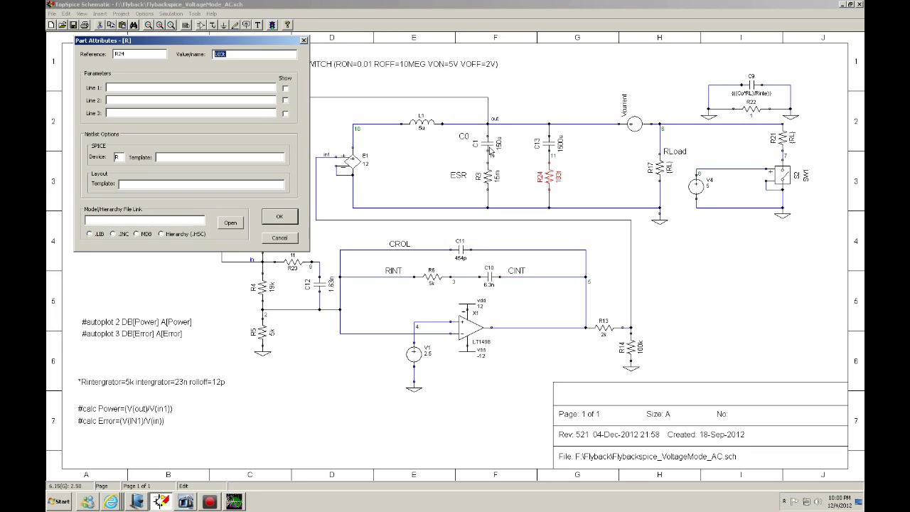
pyautogui.click(225, 54)
pyautogui.press('Return')
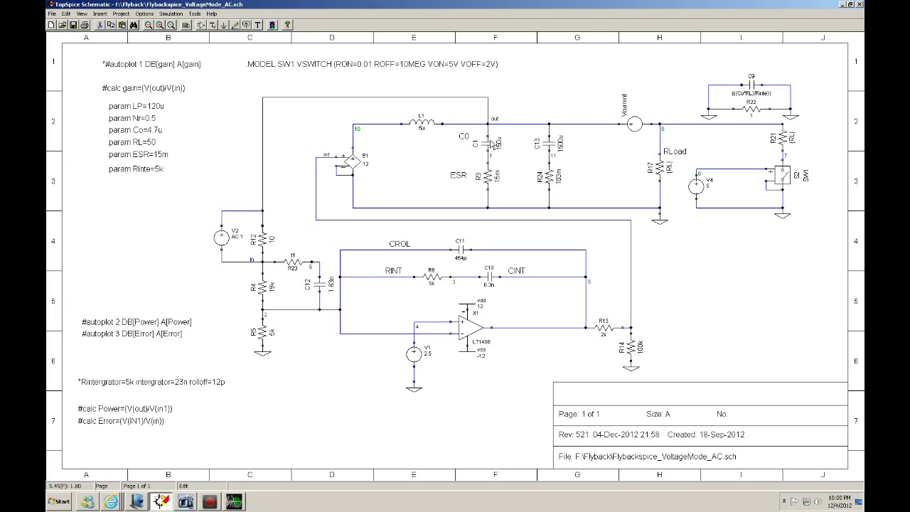
pyautogui.click(273, 26)
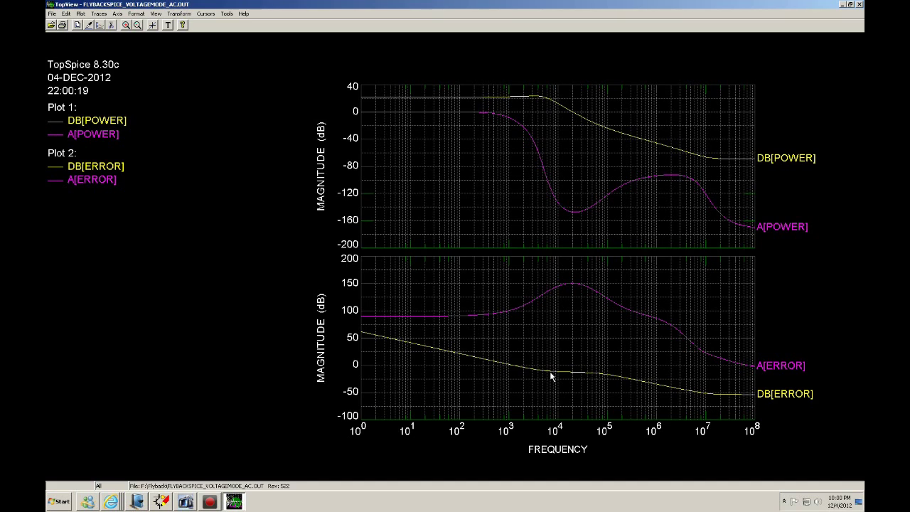
# - Return to the schematic and set the integrator capacitor C10 to 5.56n
pyautogui.click(161, 501)
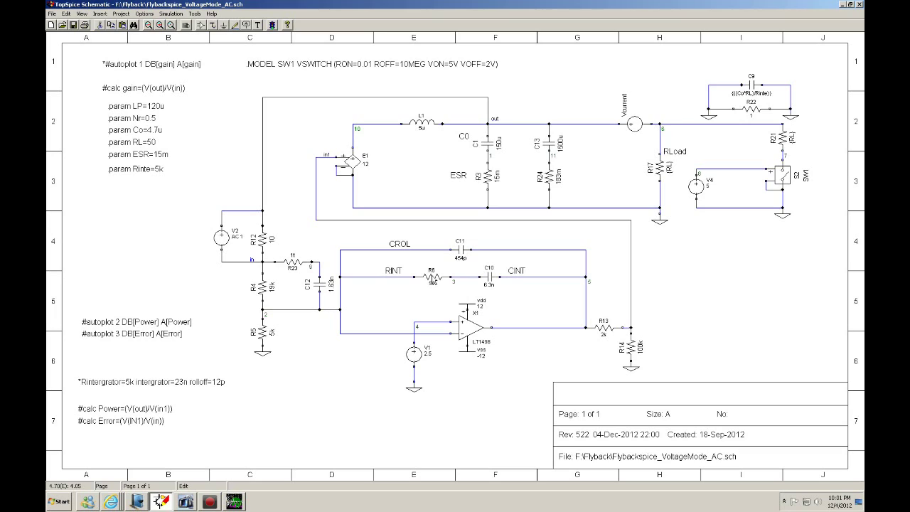
pyautogui.click(488, 279)
pyautogui.doubleClick(489, 278)
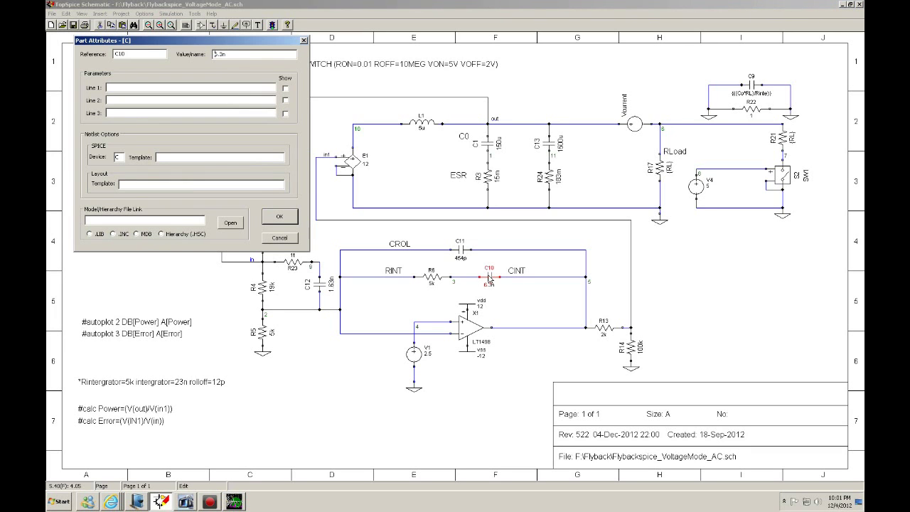
pyautogui.write('5.56n')
pyautogui.press('Delete')
pyautogui.press('Delete')
pyautogui.press('Delete')
pyautogui.press('Delete')
pyautogui.press('Return')
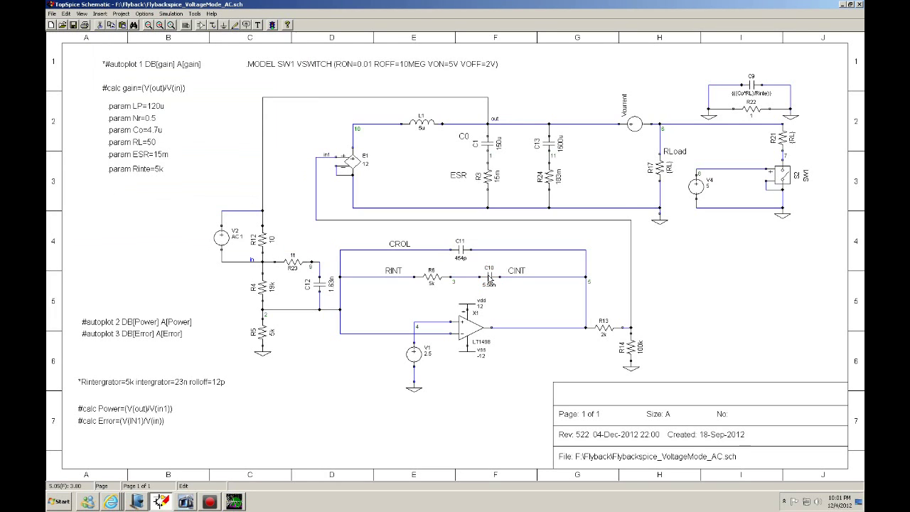
# - Set resistor R23, in series with C12, to 1 ohm
pyautogui.doubleClick(291, 263)
pyautogui.press('Delete')
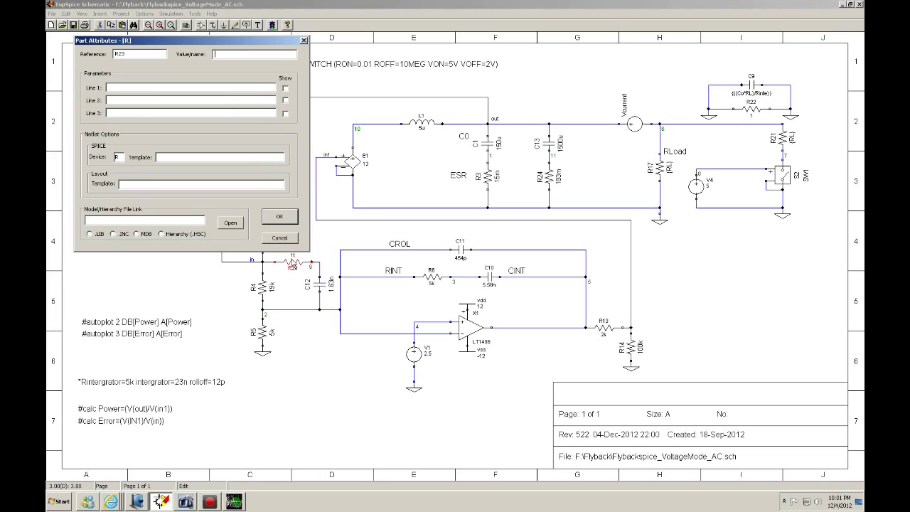
pyautogui.write('1')
pyautogui.press('Return')
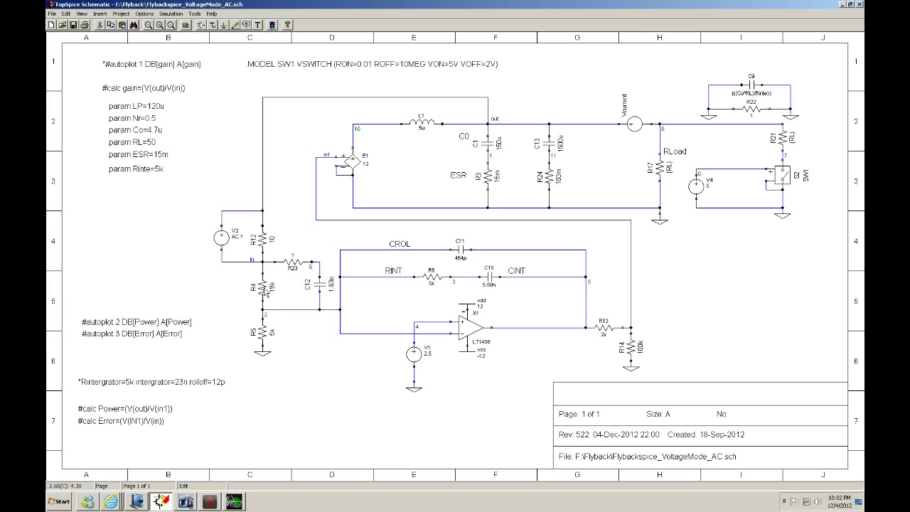
# - Set capacitor C12 to 1.42n and rerun the simulation
pyautogui.doubleClick(321, 287)
pyautogui.press('Right')
pyautogui.press('Left')
pyautogui.press('BackSpace')
pyautogui.write('4')
pyautogui.press('Delete')
pyautogui.write('2')
pyautogui.press('Return')
pyautogui.click(272, 25)
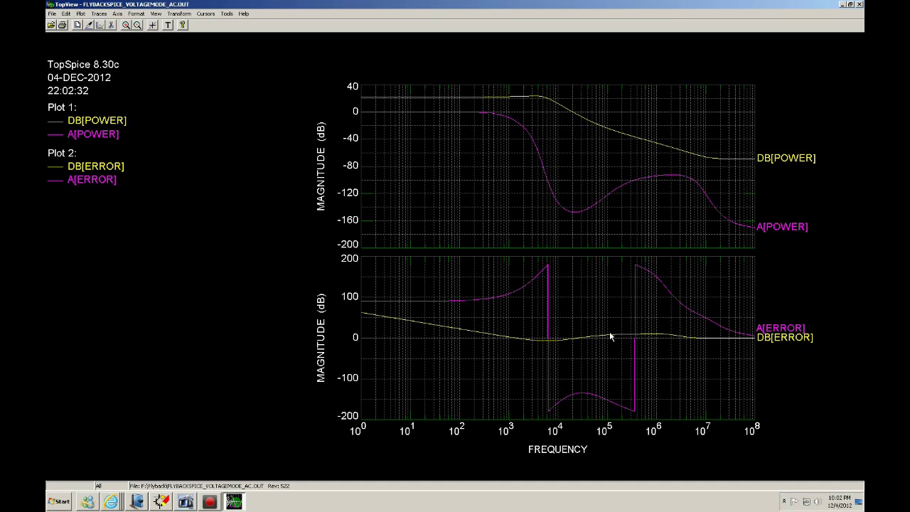
# - Return to the schematic, set the roll-off capacitor C11 to 413p and rerun the simulation
pyautogui.click(162, 500)
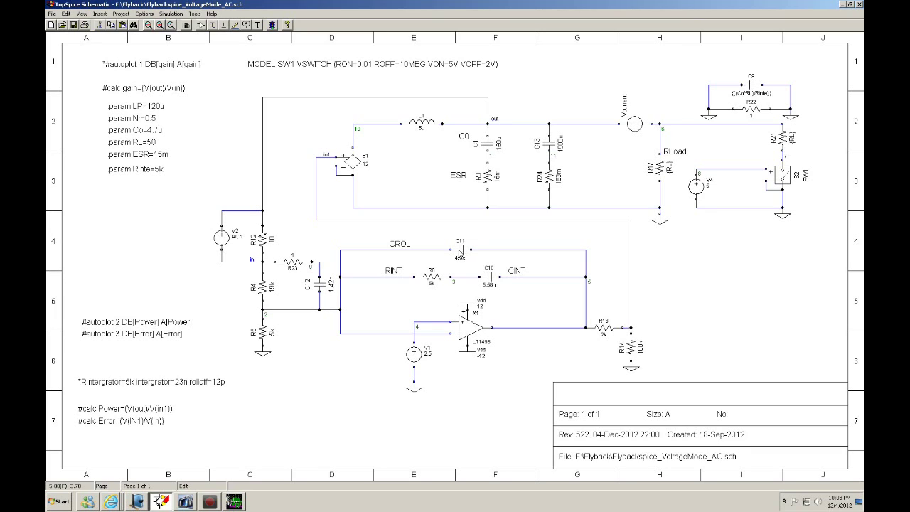
pyautogui.doubleClick(460, 251)
pyautogui.click(220, 54)
pyautogui.press('BackSpace')
pyautogui.write('135')
pyautogui.press('Delete')
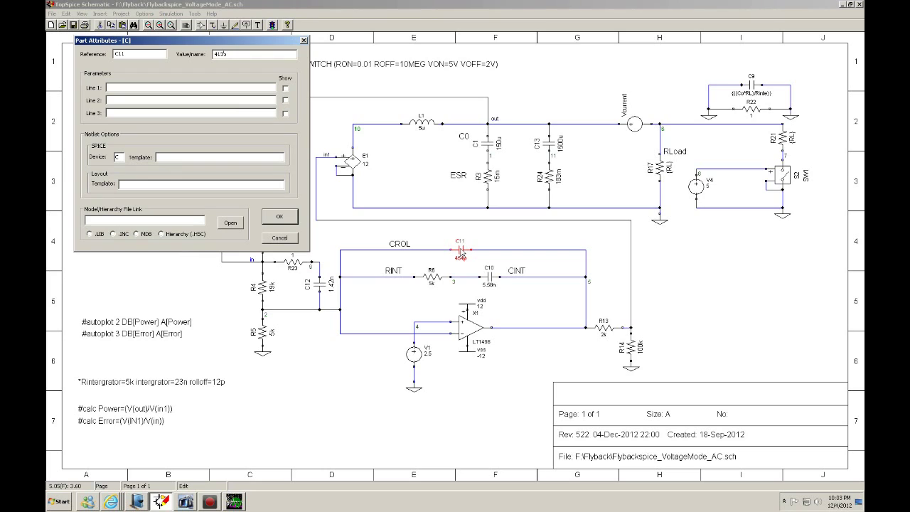
pyautogui.press('Return')
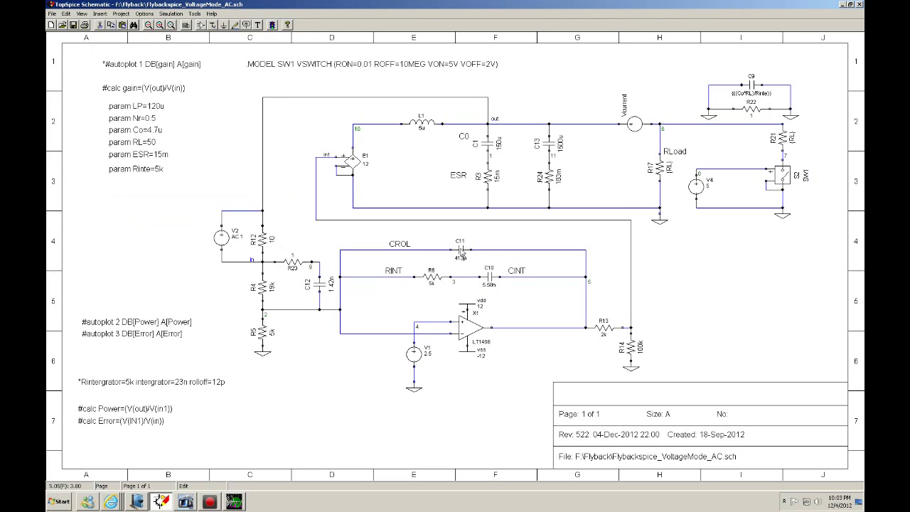
pyautogui.click(273, 26)
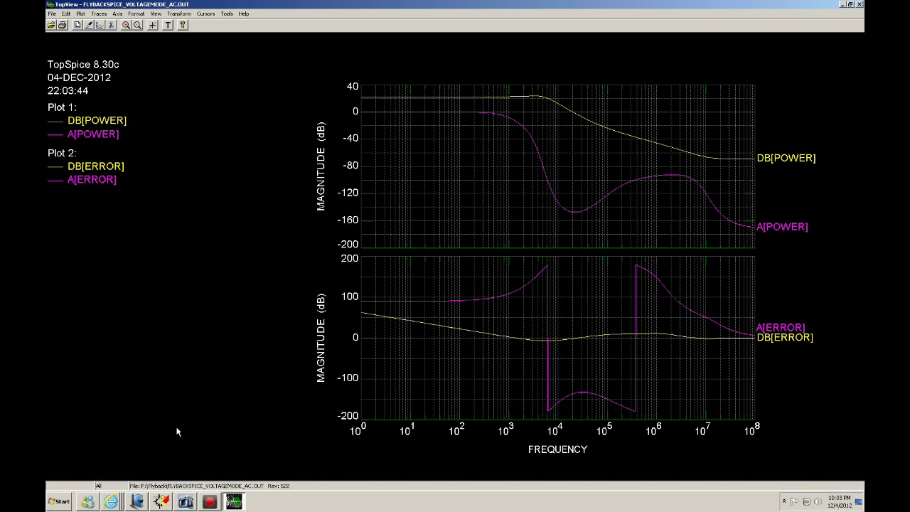
# - Return to the schematic and comment out the autoplot 2 and autoplot 3 lines with leading asterisks
pyautogui.click(161, 502)
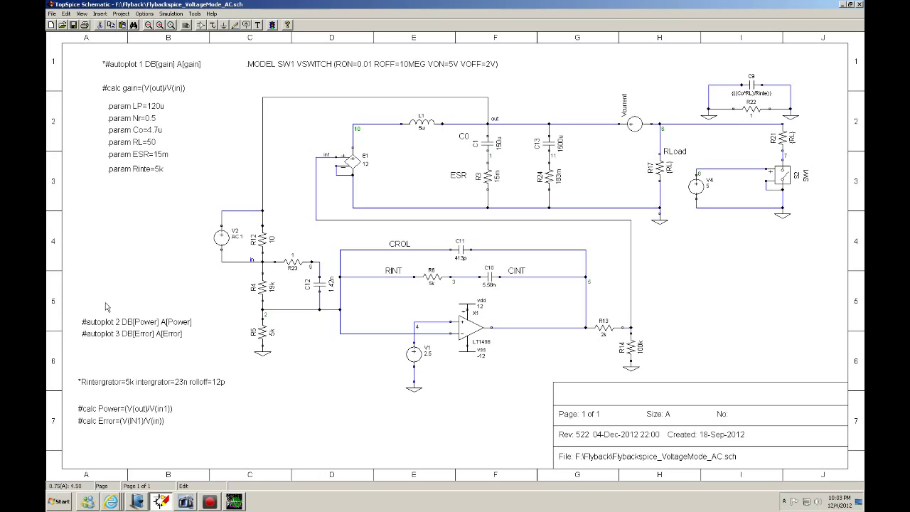
pyautogui.doubleClick(101, 324)
pyautogui.press('Home')
pyautogui.write('*')
pyautogui.press('Return')
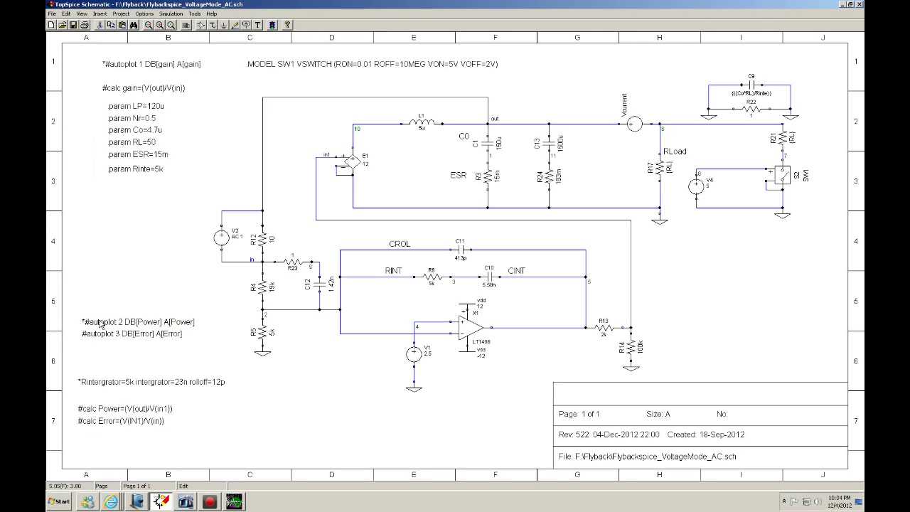
pyautogui.doubleClick(101, 336)
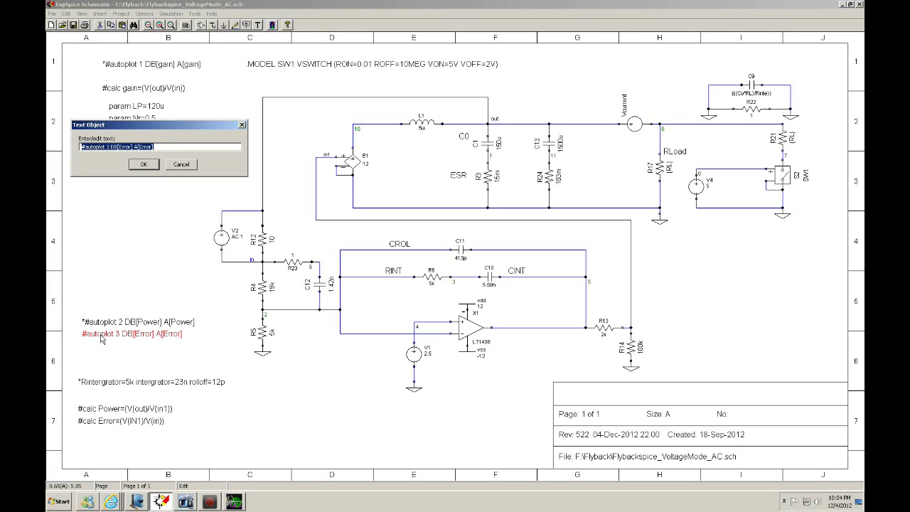
pyautogui.press('Home')
pyautogui.write('*')
pyautogui.press('Return')
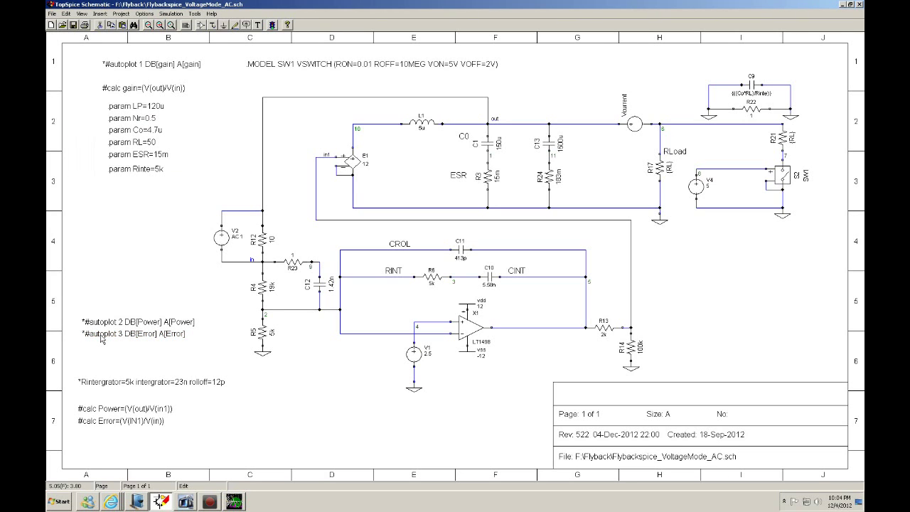
# - Enable the "#autoplot 1 DB[gain] A[gain]" line by removing its leading asterisk and run the simulation
pyautogui.doubleClick(112, 65)
pyautogui.press('Home')
pyautogui.press('Left')
pyautogui.press('Left')
pyautogui.press('Left')
pyautogui.press('Left')
pyautogui.press('Left')
pyautogui.press('Left')
pyautogui.press('Left')
pyautogui.press('Left')
pyautogui.press('Home')
pyautogui.press('Delete')
pyautogui.press('Return')
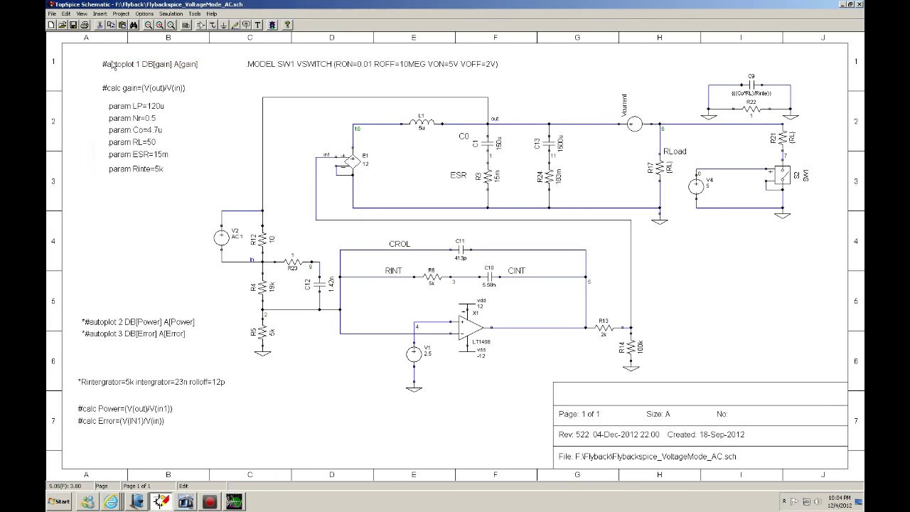
pyautogui.click(272, 26)
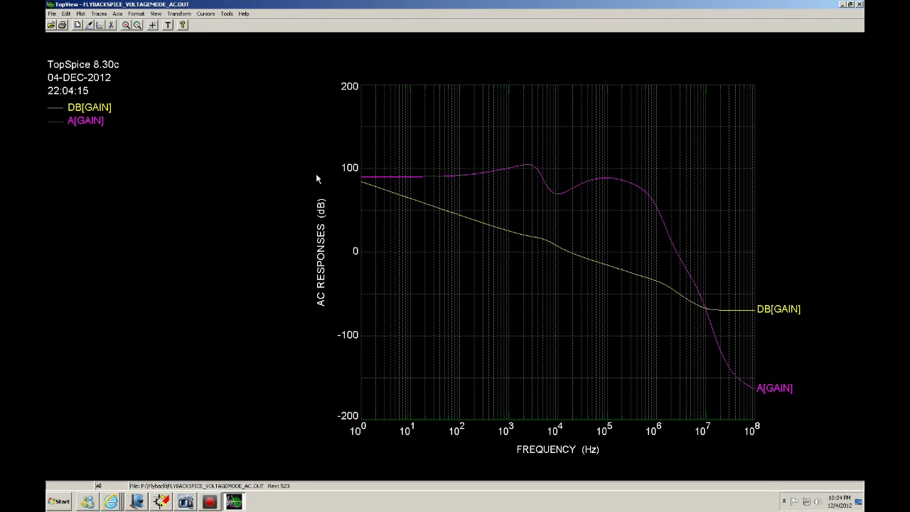
# - Measure the total loop with a cursor at the 0 dB crossover, toggling between the DB[GAIN] and A[GAIN] traces
pyautogui.click(154, 26)
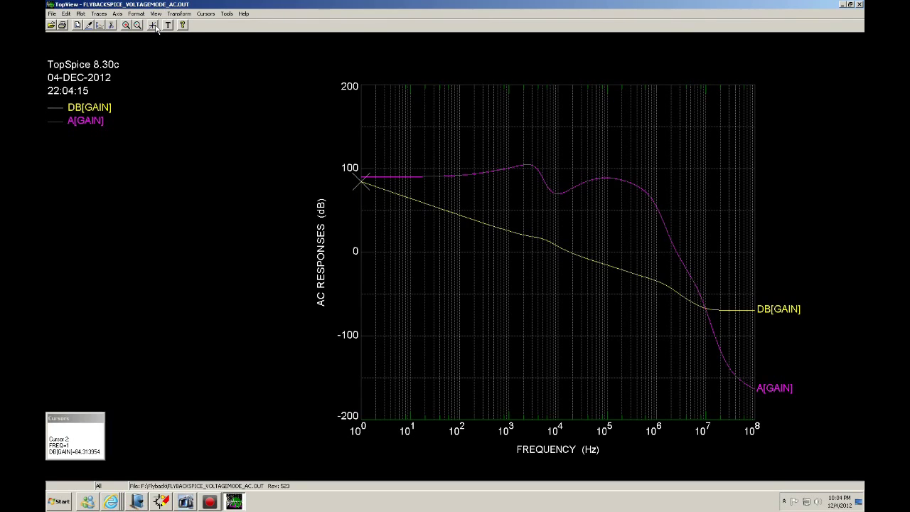
pyautogui.click(572, 252)
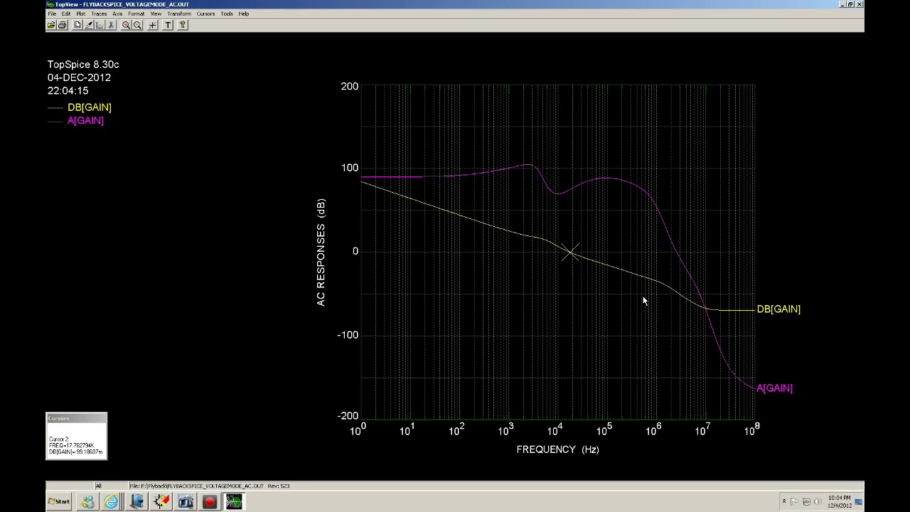
pyautogui.press('Down')
pyautogui.press('Up')
pyautogui.press('Down')
pyautogui.press('Up')
pyautogui.press('Down')
# - Switch to the Windows Journal notes and go back to the sketch of the error amp response with two zeros and two poles
pyautogui.click(141, 498)
pyautogui.scroll(10, 340, 341)
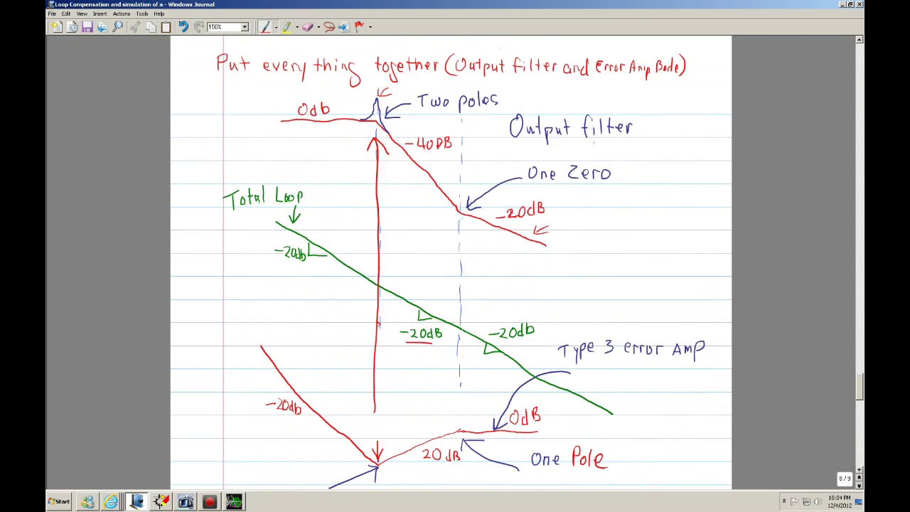
pyautogui.scroll(5, 340, 341)
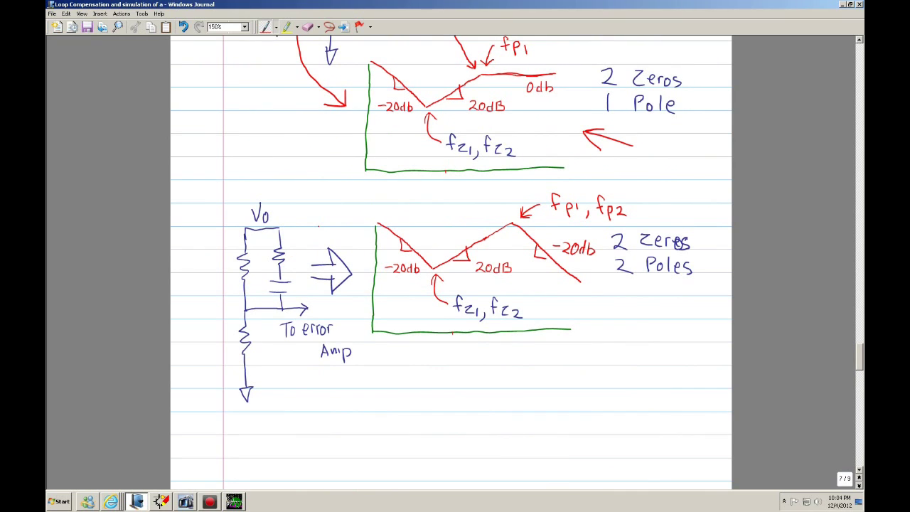
# - Go back in the notes to the VCVS power stage model and its second order output filter response
pyautogui.scroll(1, 451, 259)
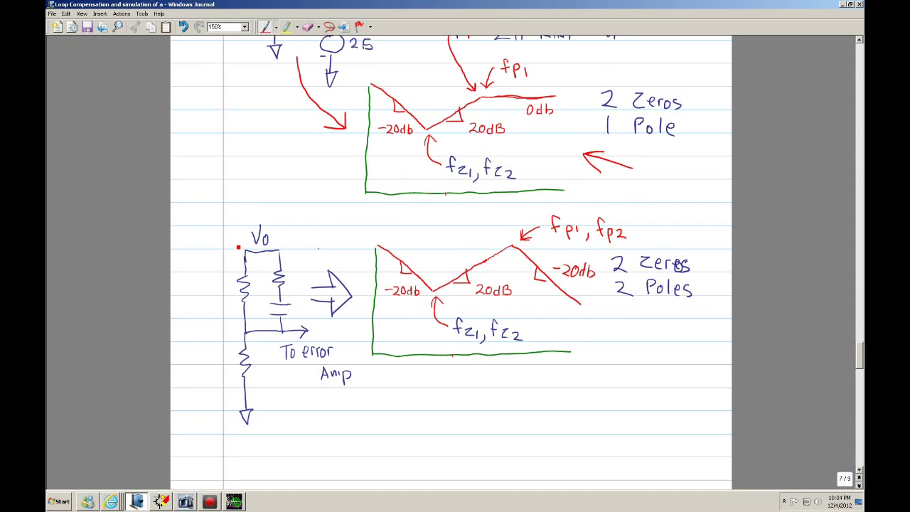
pyautogui.scroll(15, 299, 293)
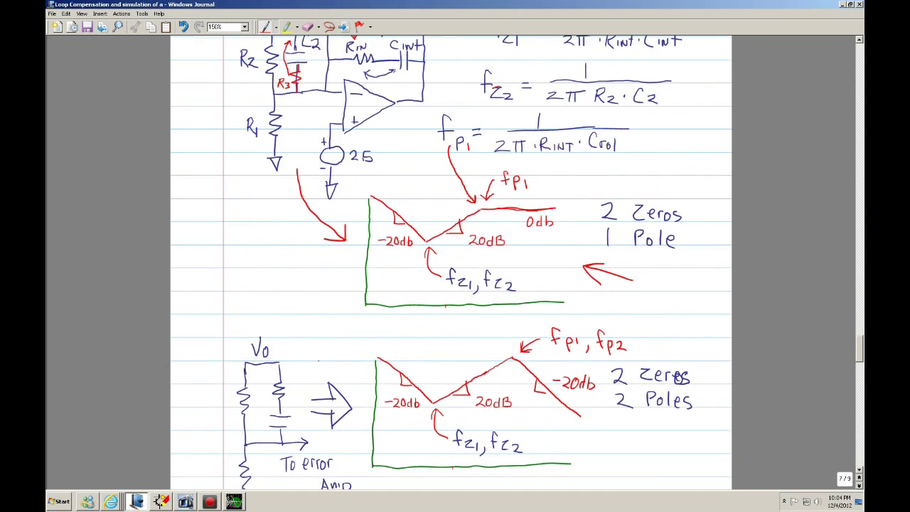
pyautogui.scroll(13, 451, 263)
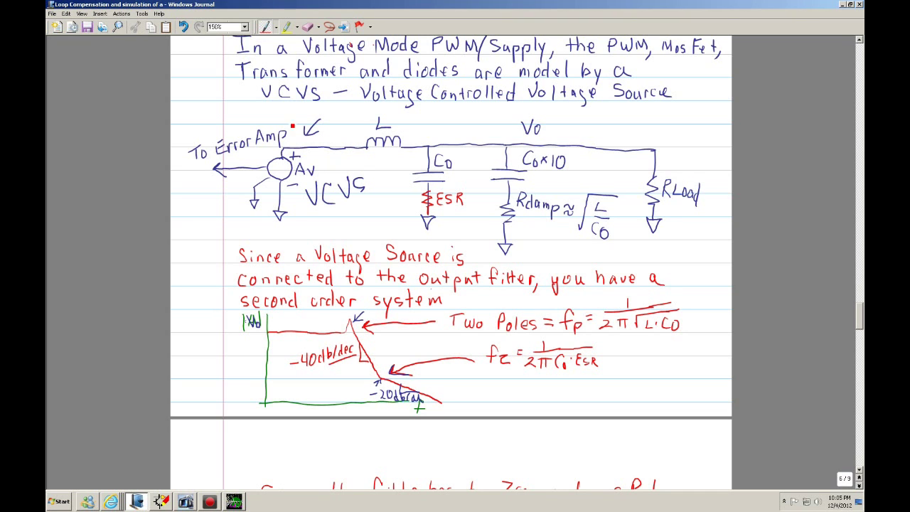
# - Return to the sketch with two zeros and two poles and point out the Vo node of the feedback network
pyautogui.scroll(-3, 450, 225)
pyautogui.scroll(-20, 451, 263)
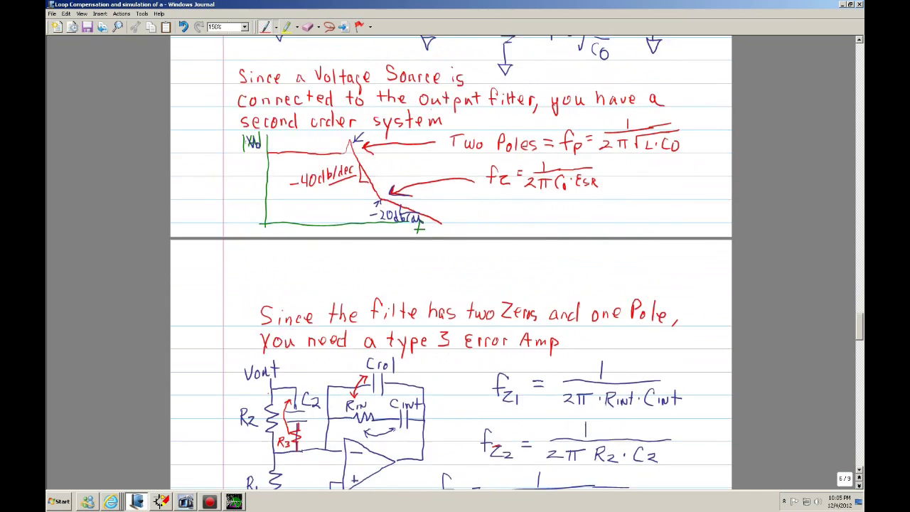
pyautogui.scroll(-3, 455, 241)
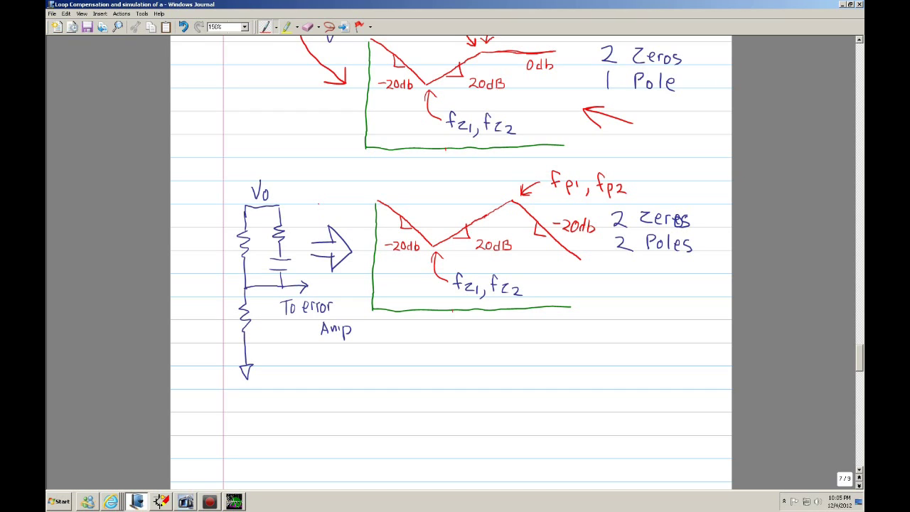
pyautogui.moveTo(260, 181); pyautogui.dragTo(260, 185)
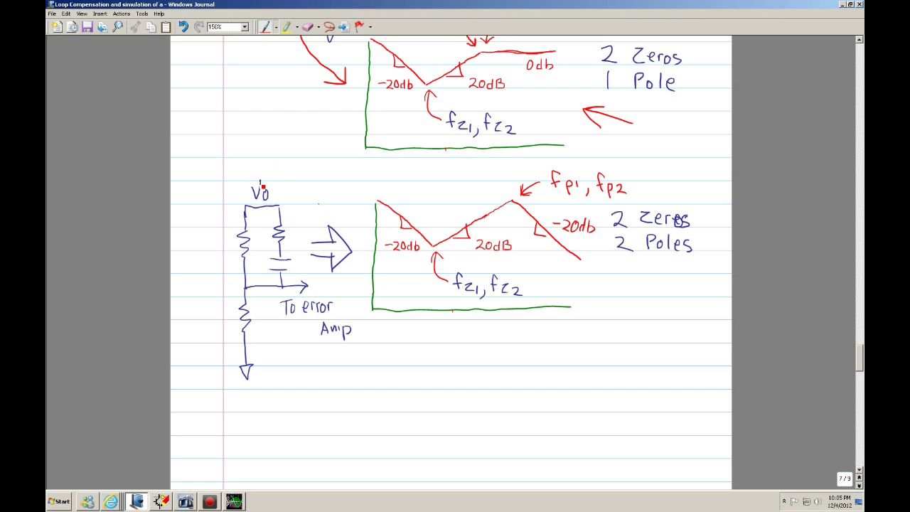